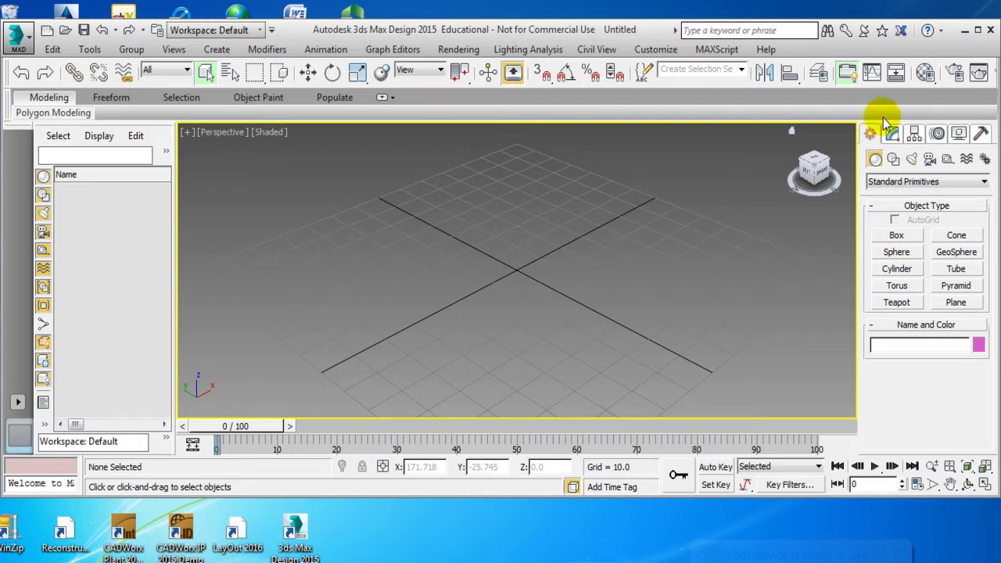
Step: Create a Text spline shape and place it on the grid in the Perspective viewport
click(894, 161)
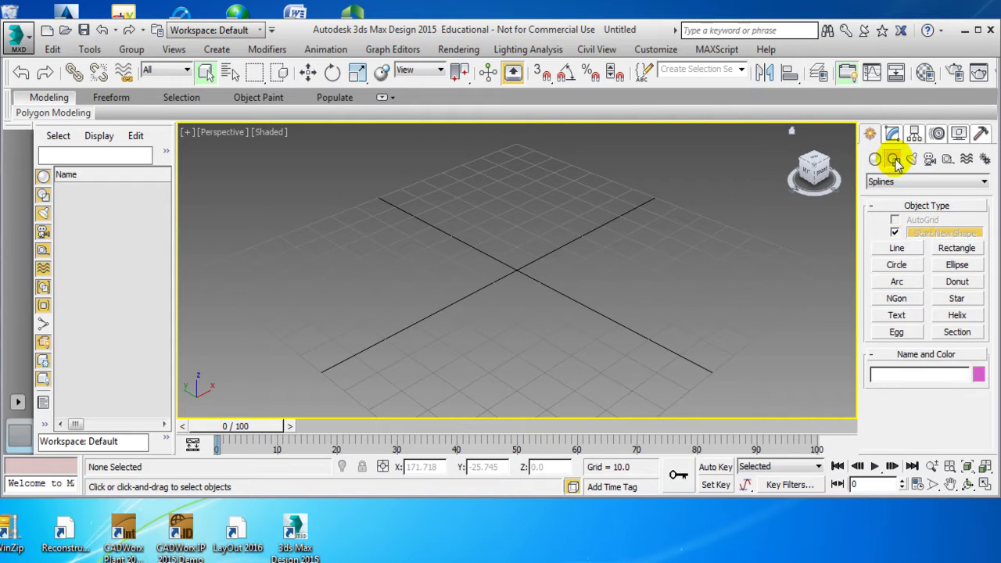
click(896, 316)
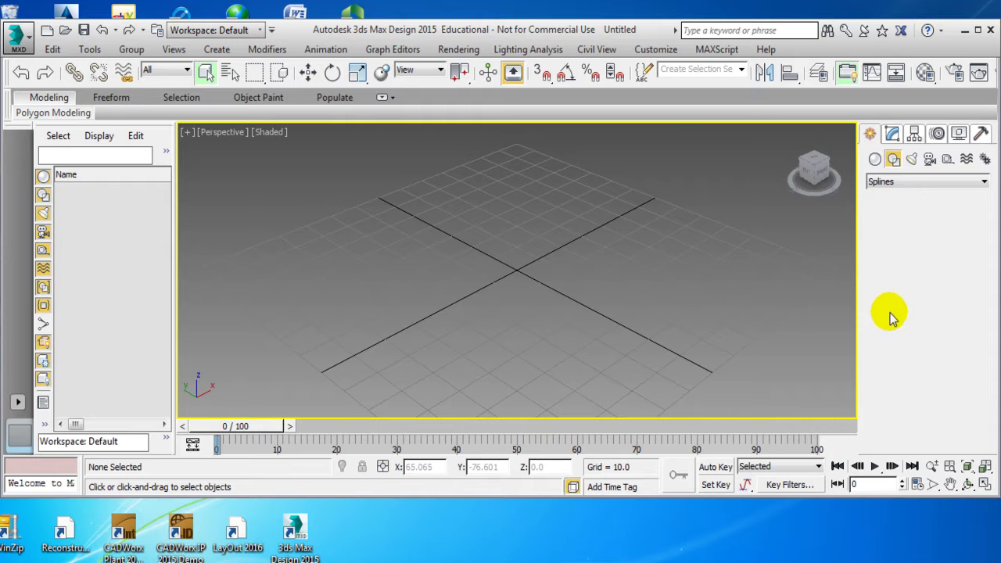
click(380, 312)
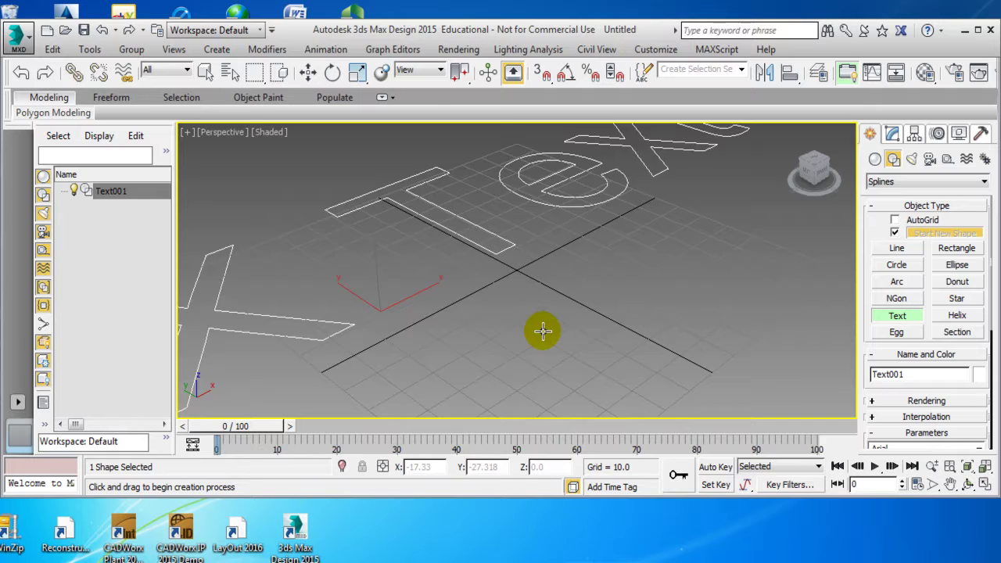
Step: Set the text size to 40 and replace the default wording with a courtesy title and a first name
scroll(540, 329, down, 3)
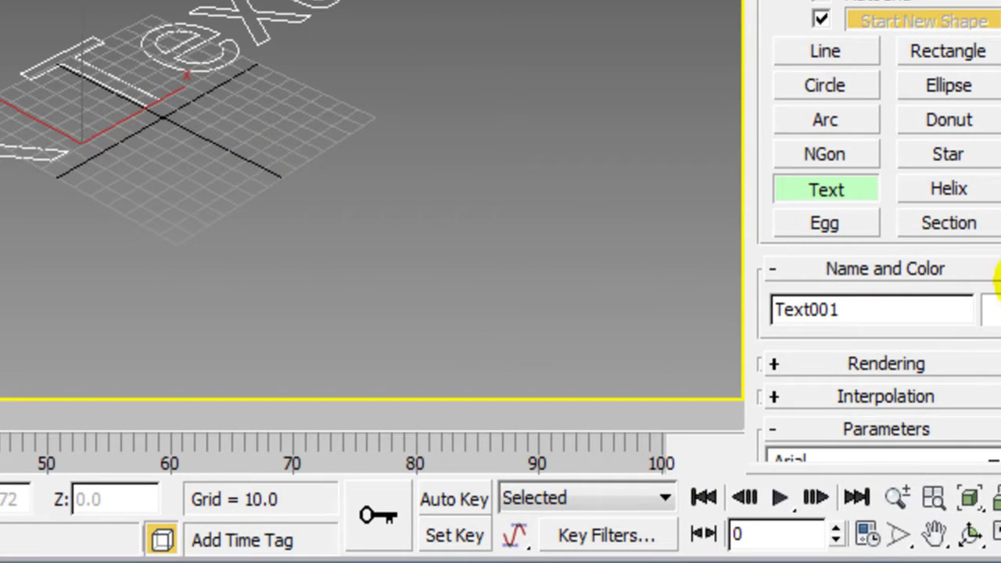
drag(994, 77, 978, 302)
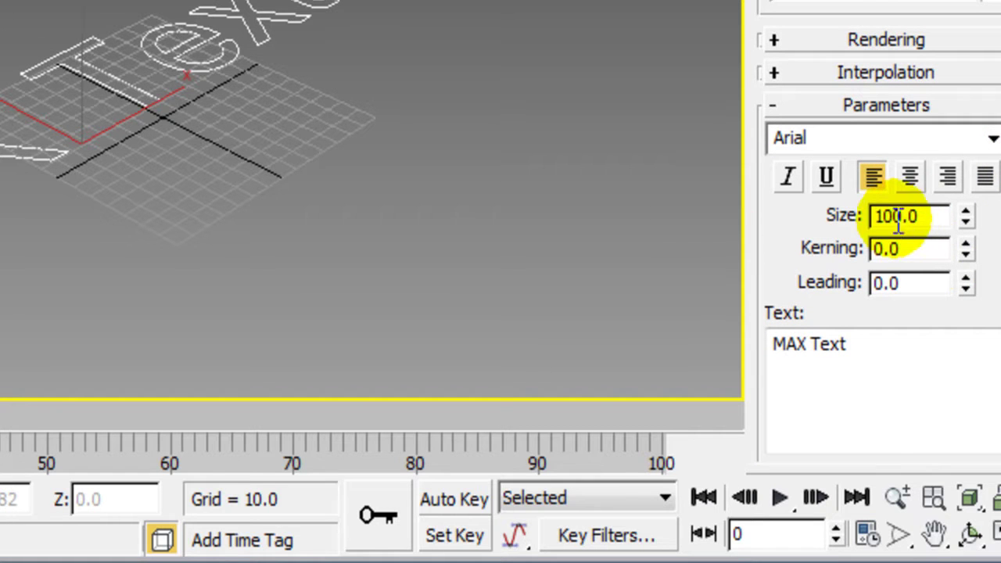
drag(905, 218, 822, 213)
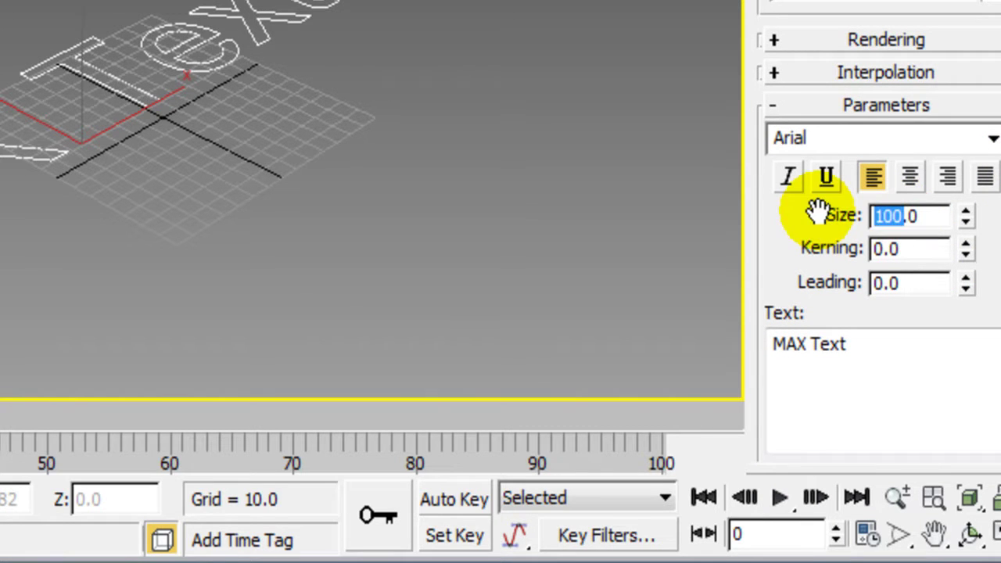
text(40)
click(887, 401)
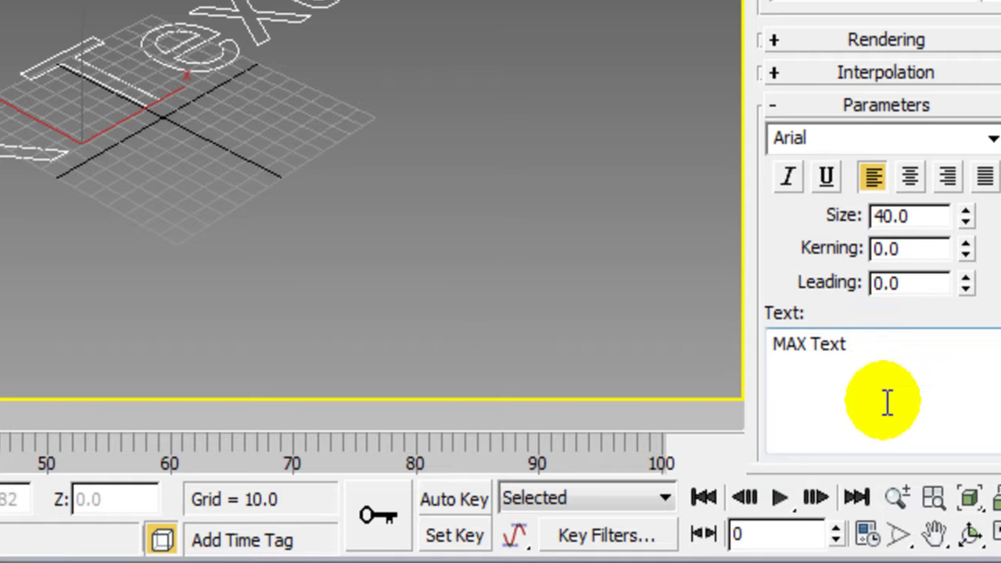
drag(880, 346, 726, 335)
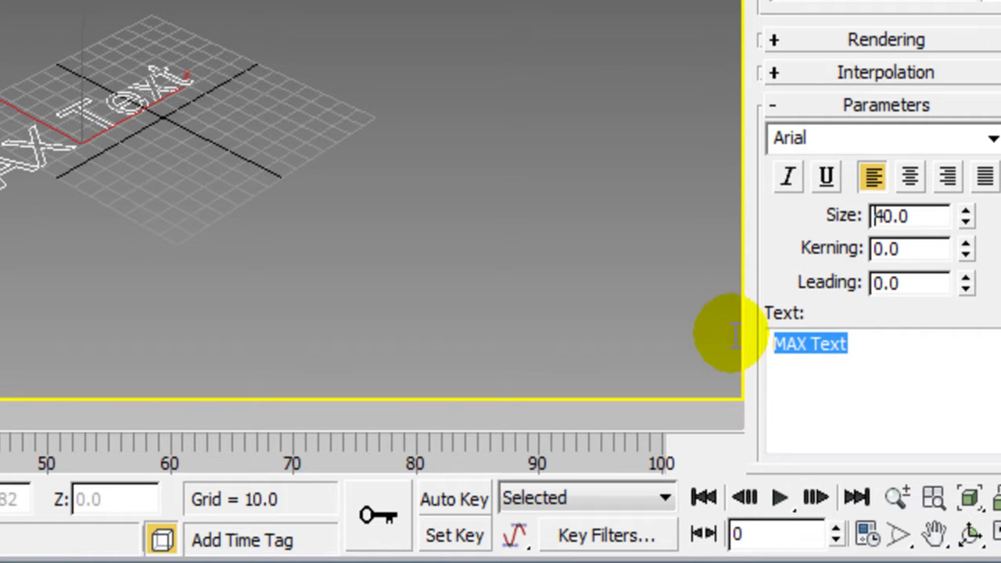
text(Mr. B)
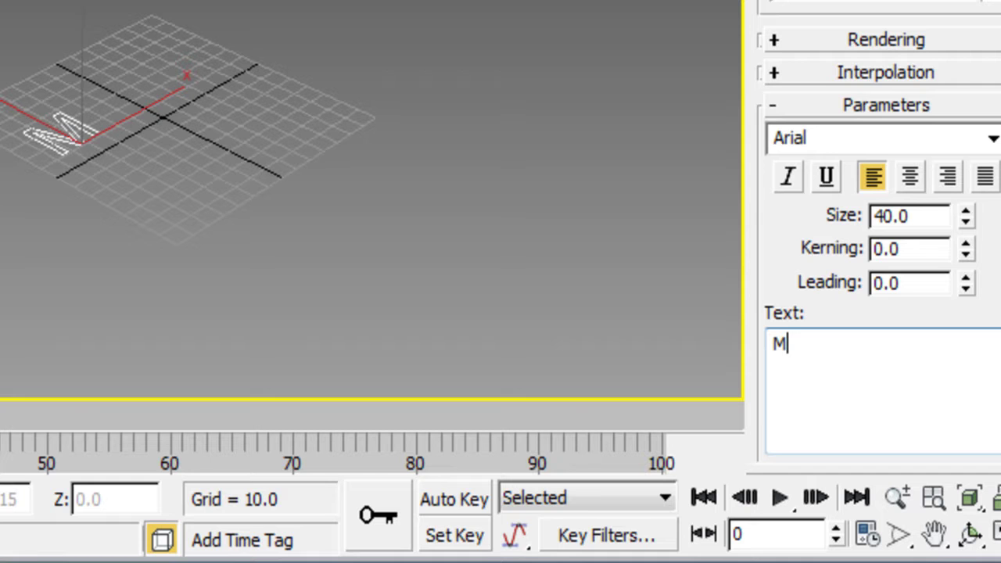
text(ob)
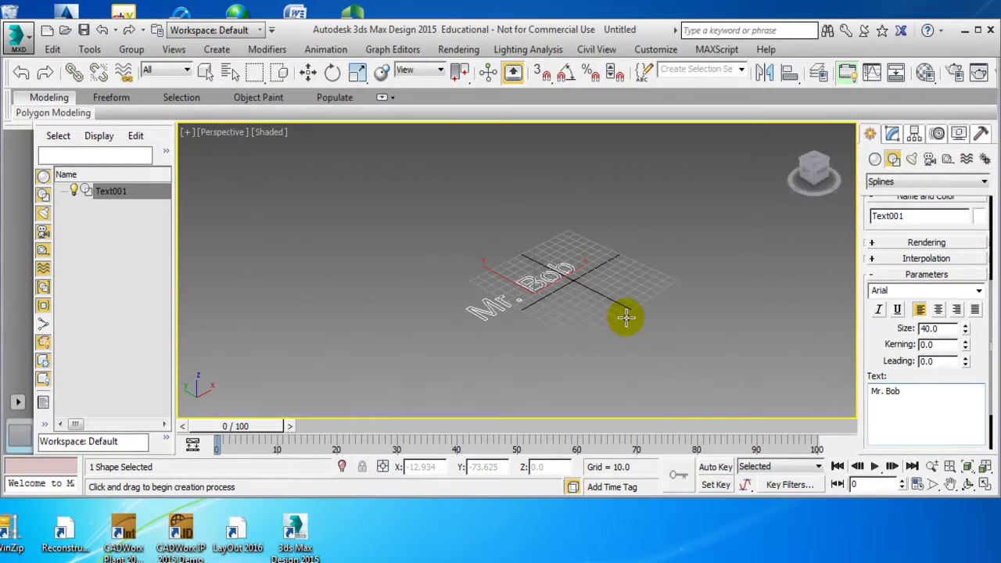
click(290, 197)
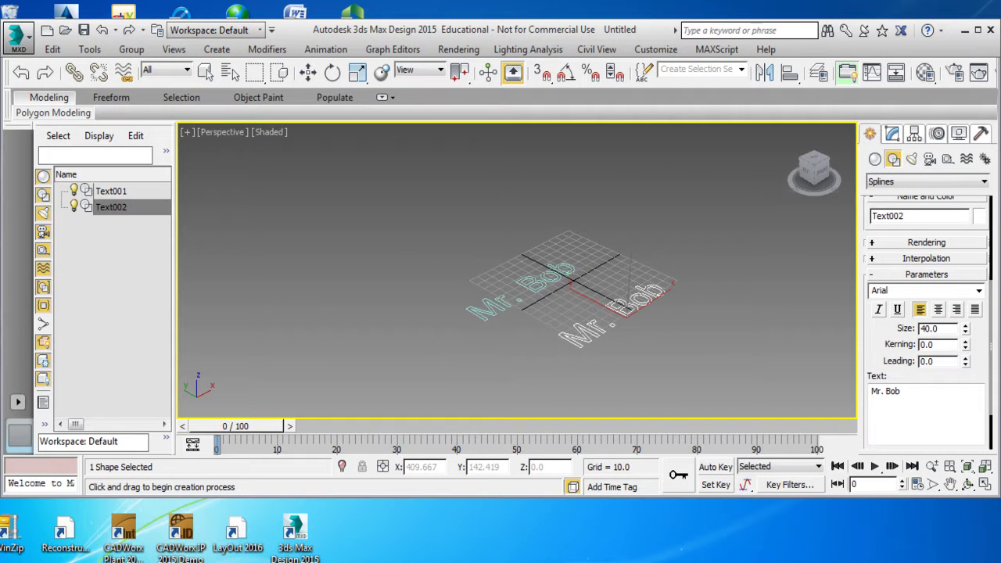
click(101, 31)
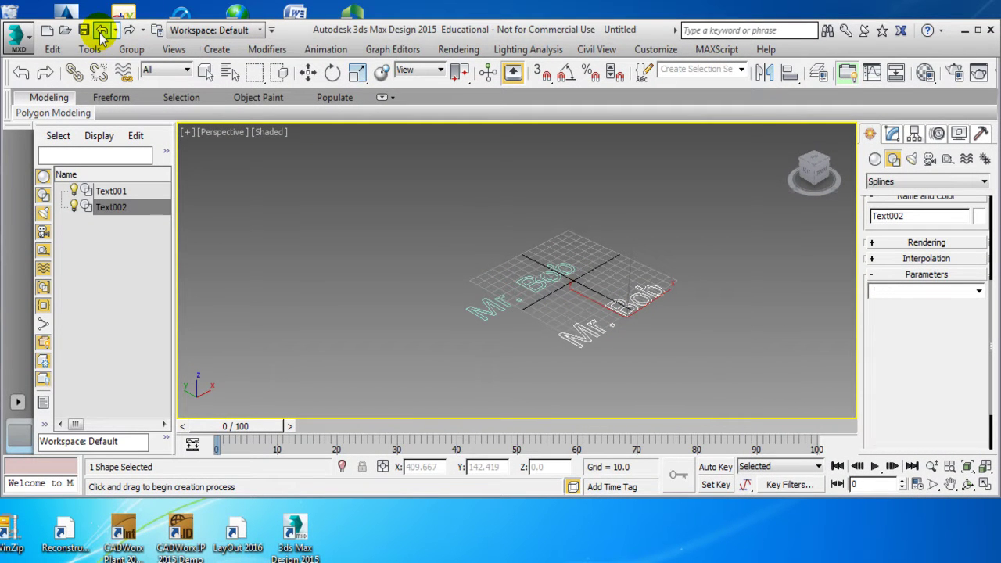
right_click(554, 227)
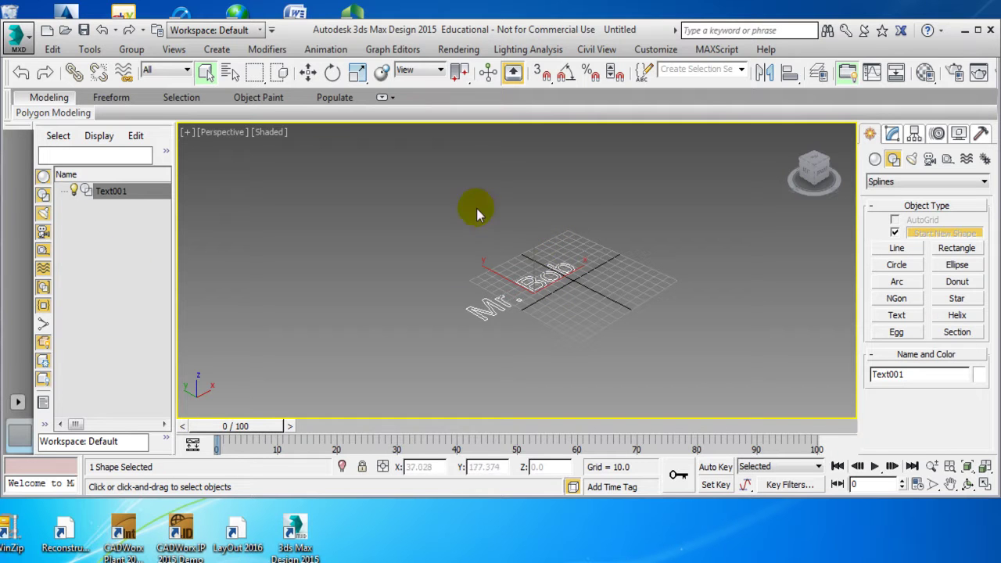
Step: Move the text along the X axis to about X -0.4, Y 11.5
click(309, 72)
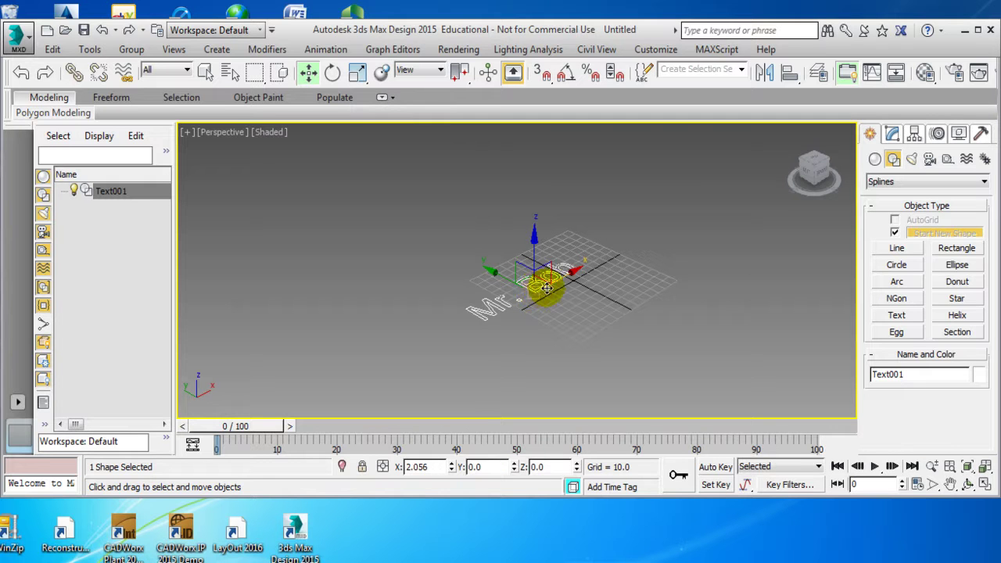
drag(546, 289, 574, 275)
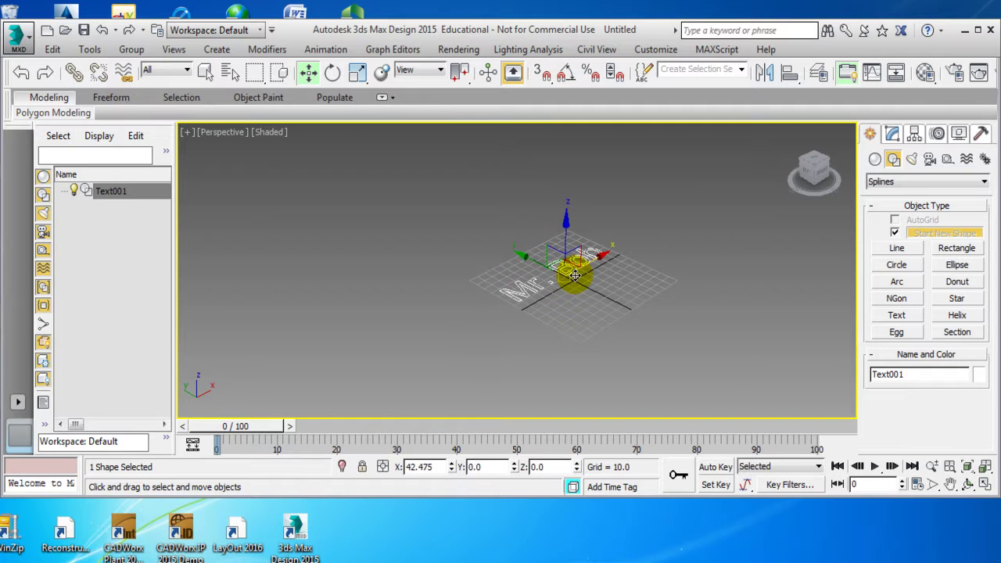
Step: Apply a Shell modifier to the text and raise the object along Z to about 1.7
click(892, 134)
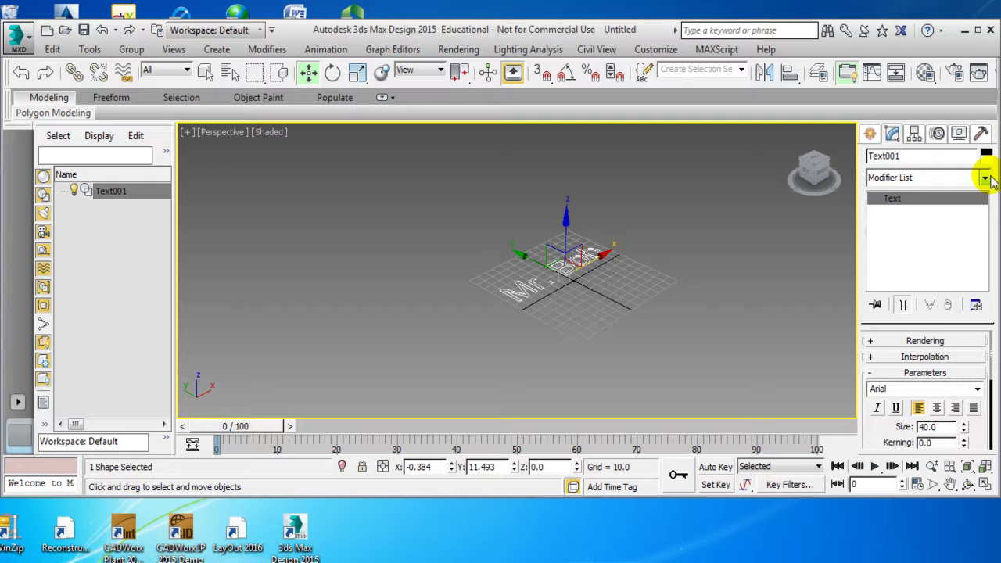
click(986, 178)
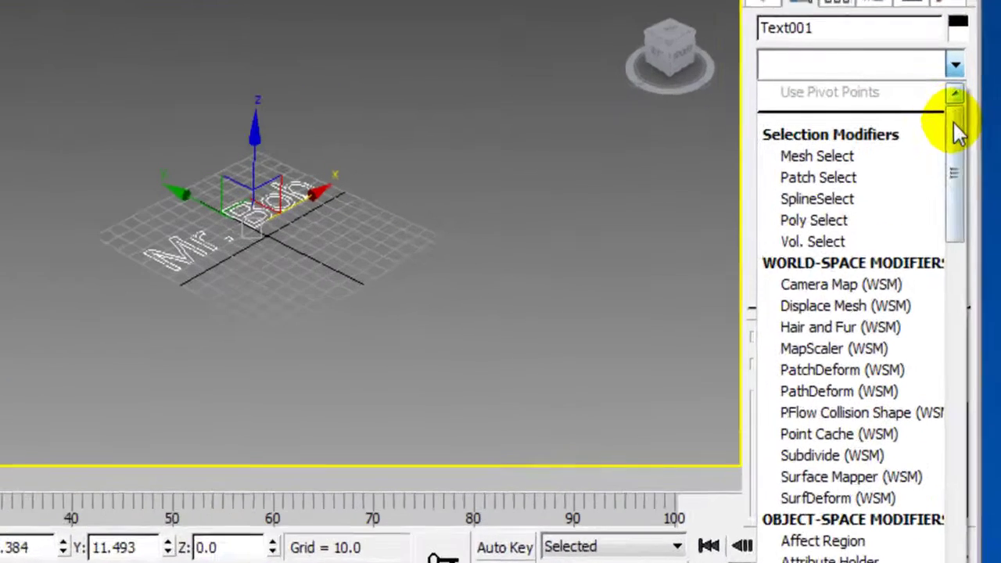
drag(985, 213, 979, 282)
drag(935, 227, 952, 472)
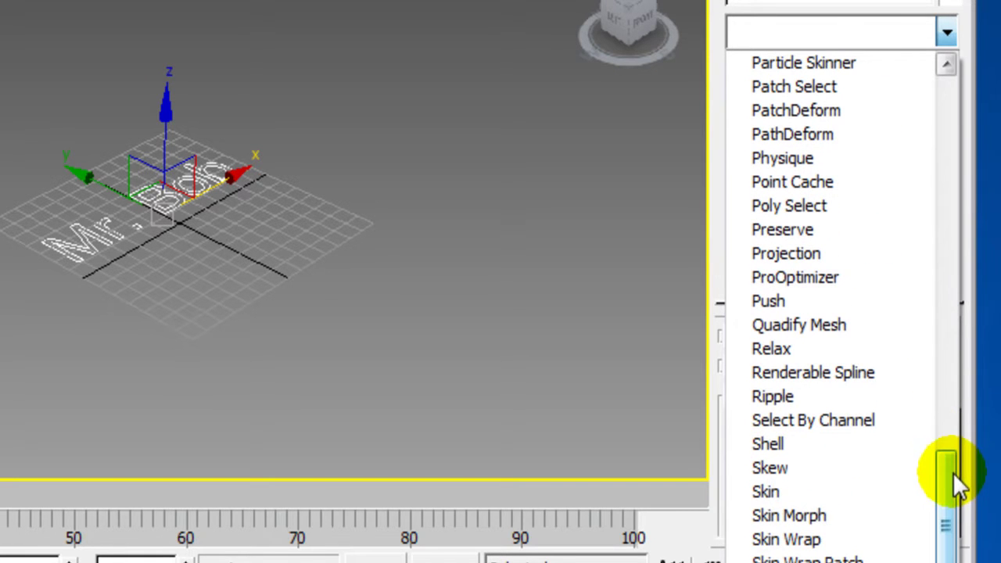
click(778, 442)
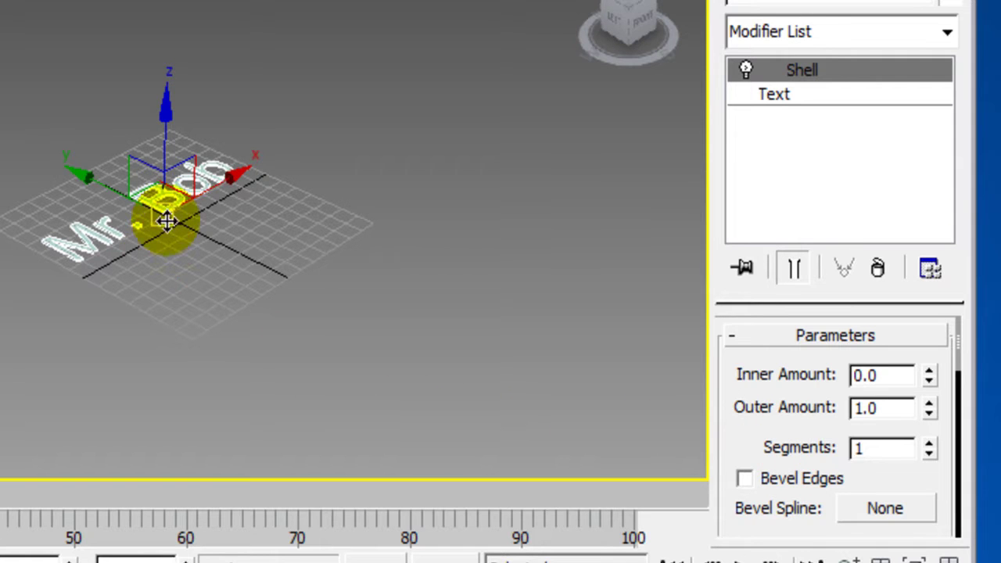
drag(170, 165, 165, 154)
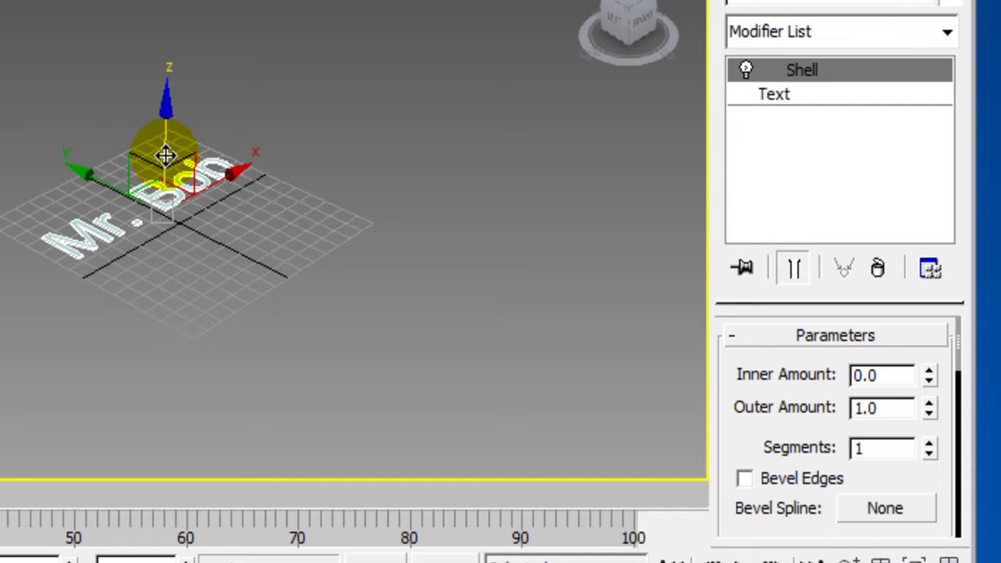
Step: Set the Shell modifier's inner amount to 6 and deselect the text
click(865, 381)
drag(865, 381, 822, 384)
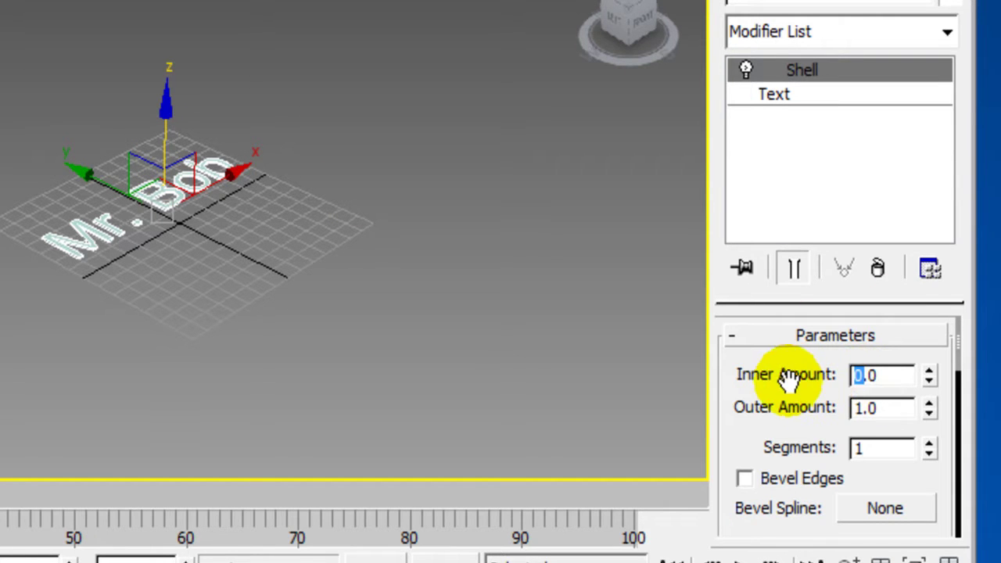
text(6)
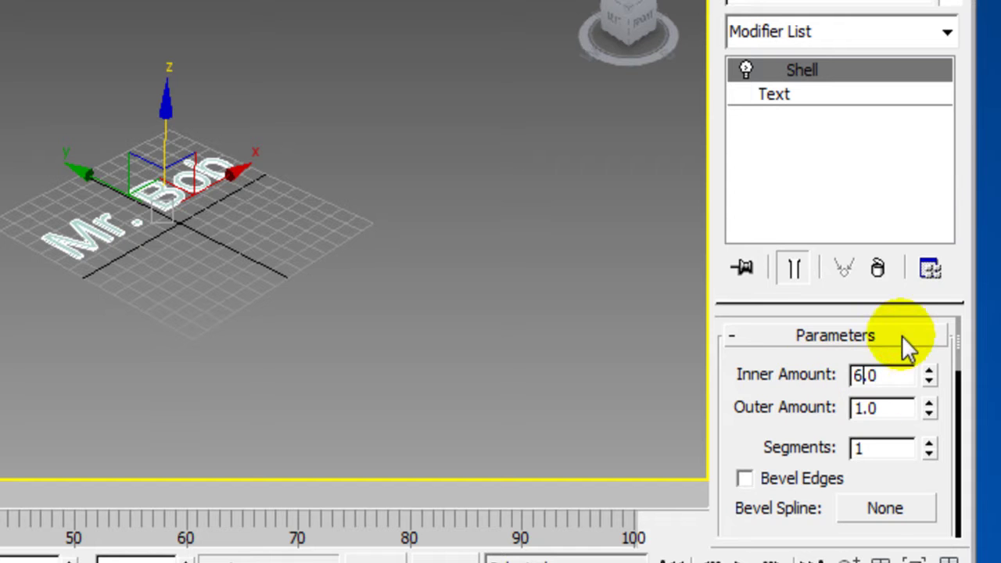
key(Return)
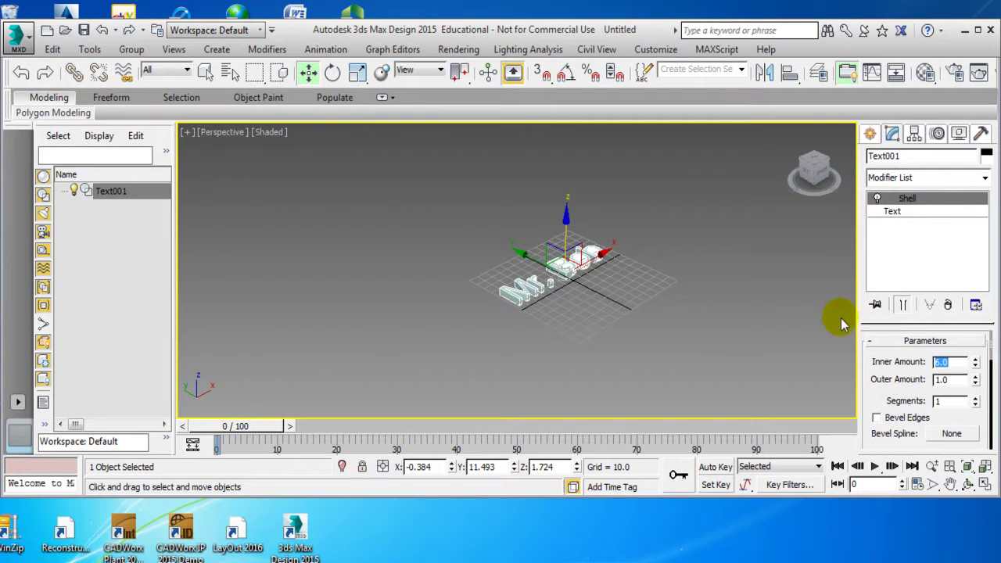
click(795, 257)
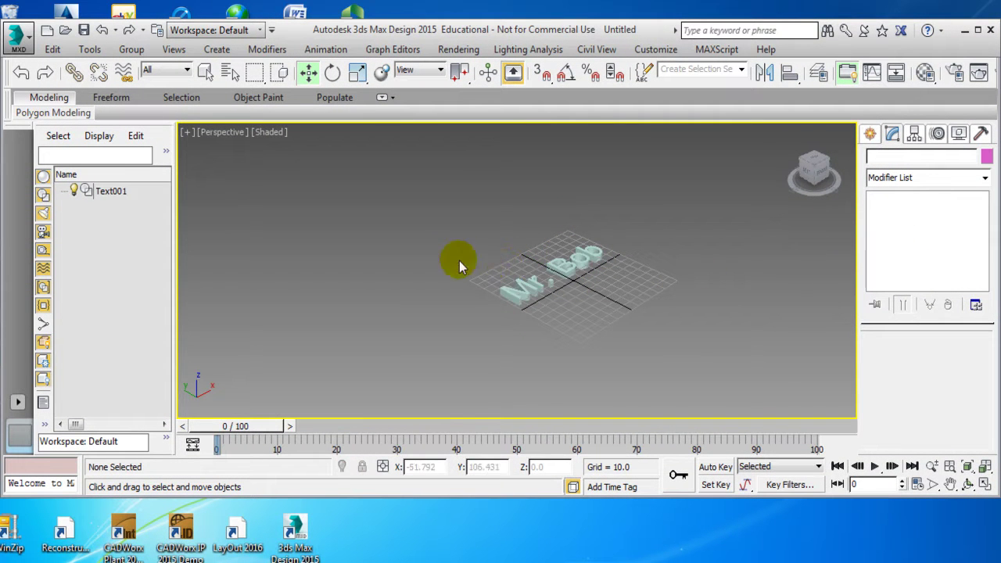
Step: Raise the thickened text a little further along the Z axis and deselect it
scroll(556, 267, up, 3)
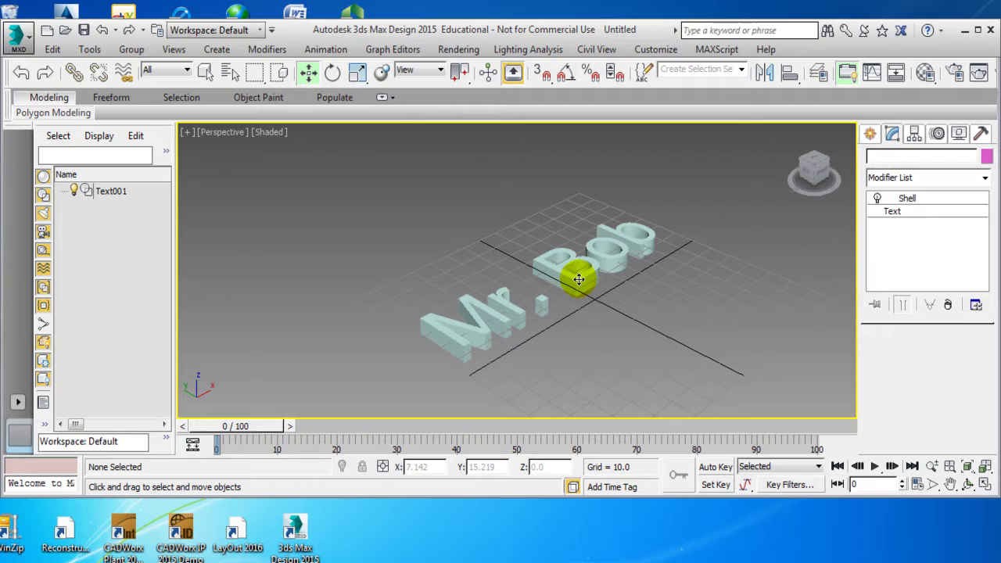
click(578, 279)
drag(577, 252, 577, 236)
click(790, 281)
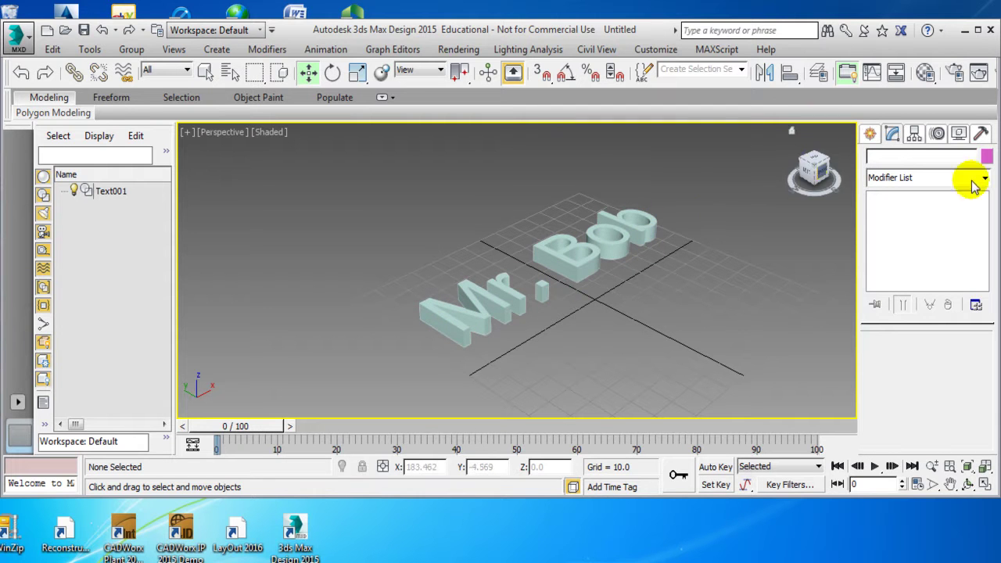
Step: Create a box primitive about 27 units long on the grid, in front of the second word of the text
click(870, 139)
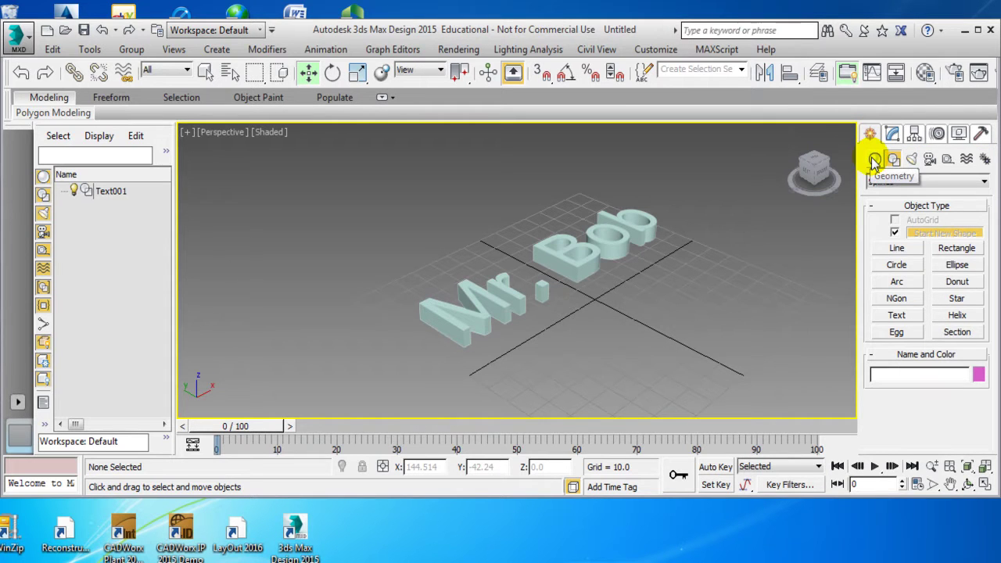
click(874, 160)
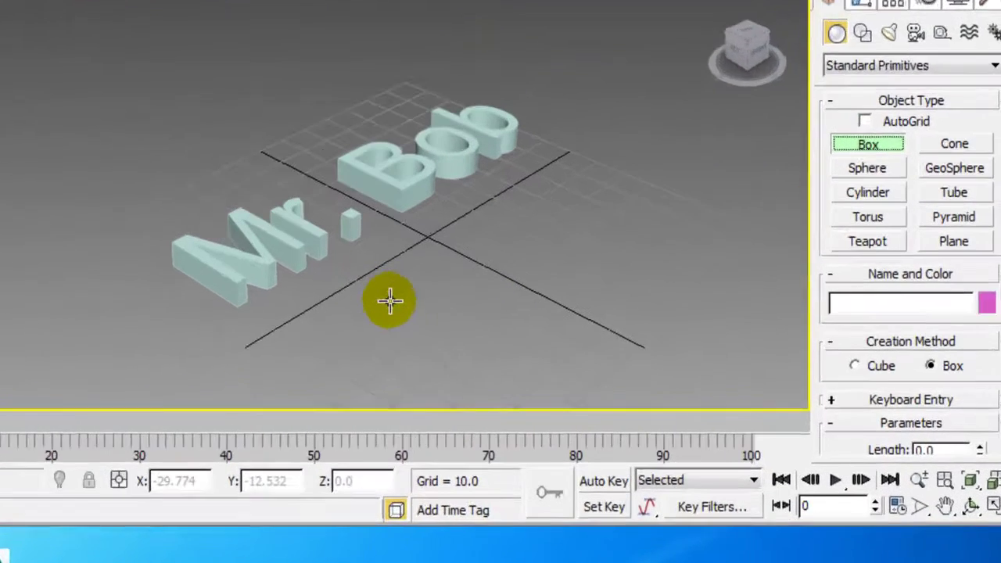
drag(569, 342, 671, 328)
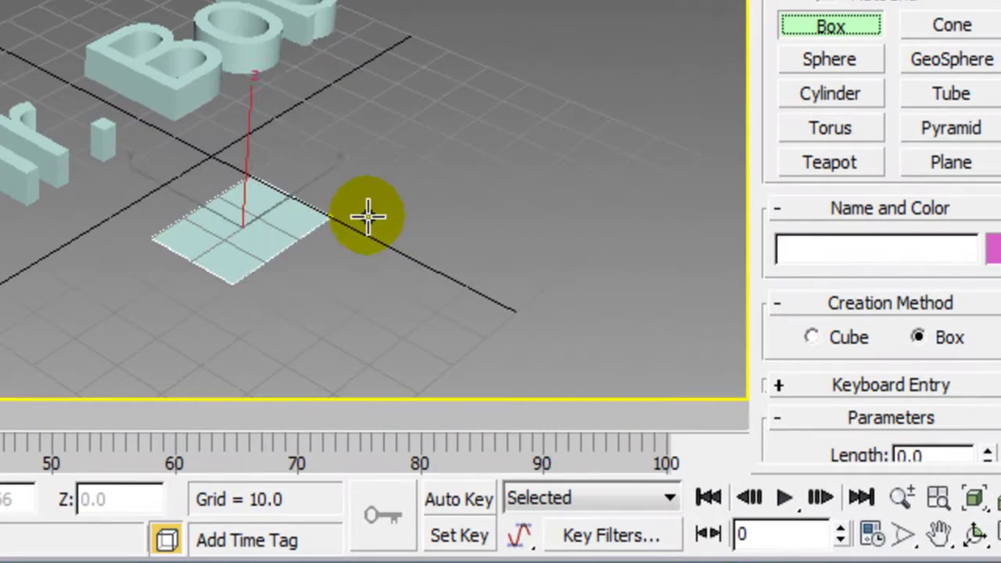
mouse_move(368, 216)
mouse_down()
mouse_move(415, 216)
mouse_move(400, 205)
mouse_move(362, 221)
mouse_move(364, 233)
mouse_up()
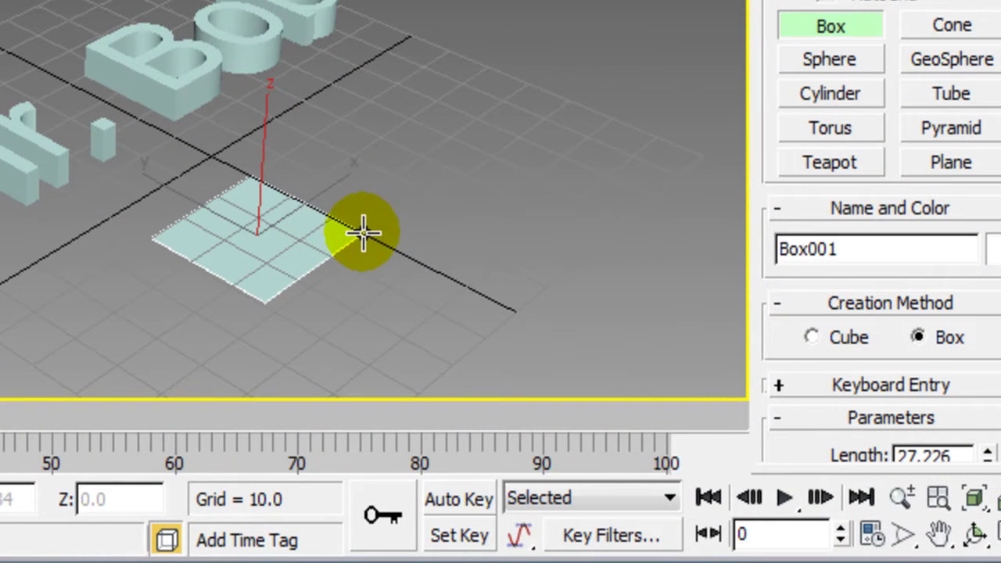
click(358, 109)
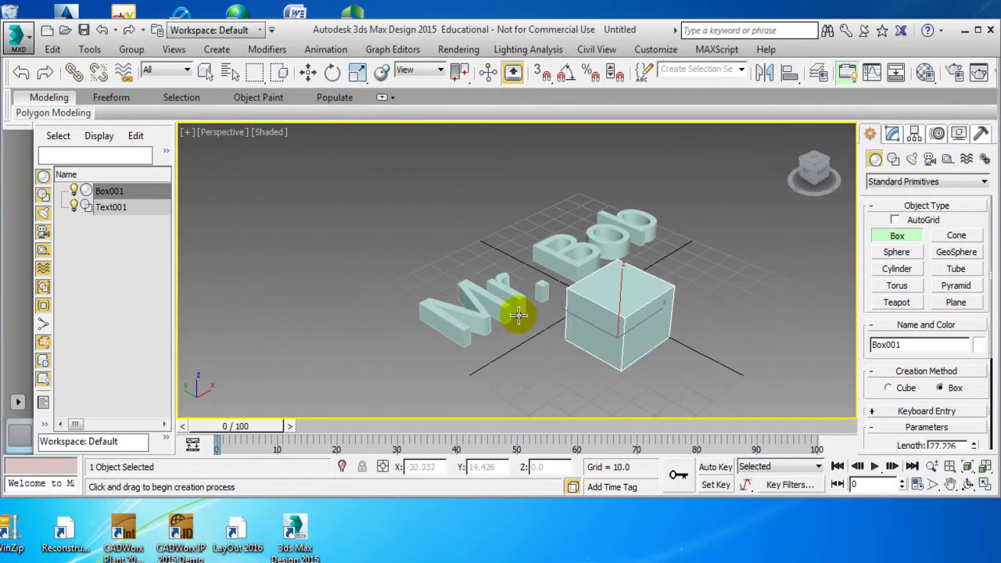
Step: Switch the Perspective viewport to Wireframe display and inspect the edges of the curved letters
scroll(249, 232, up, 4)
scroll(495, 301, up, 2)
scroll(494, 301, down, 5)
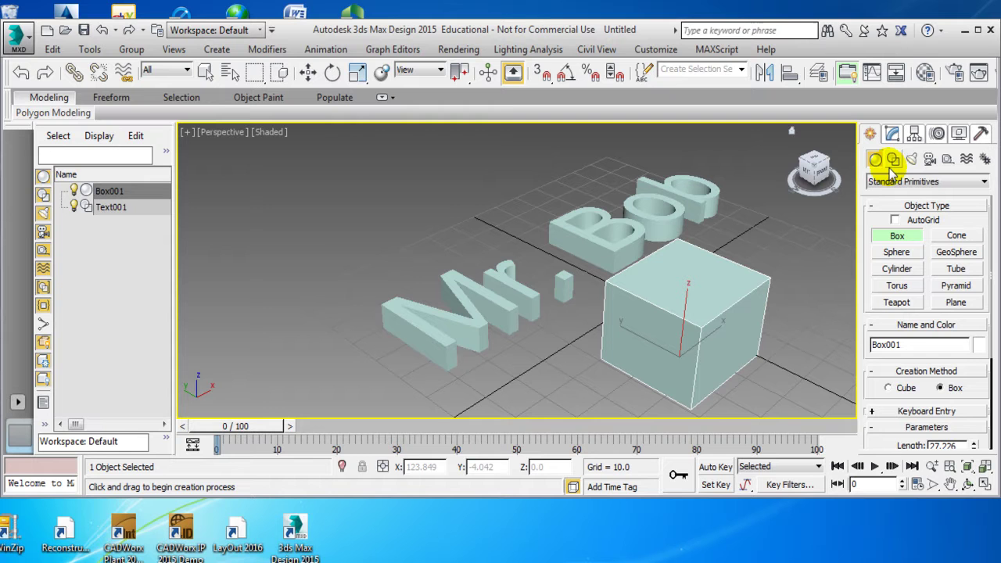
click(269, 132)
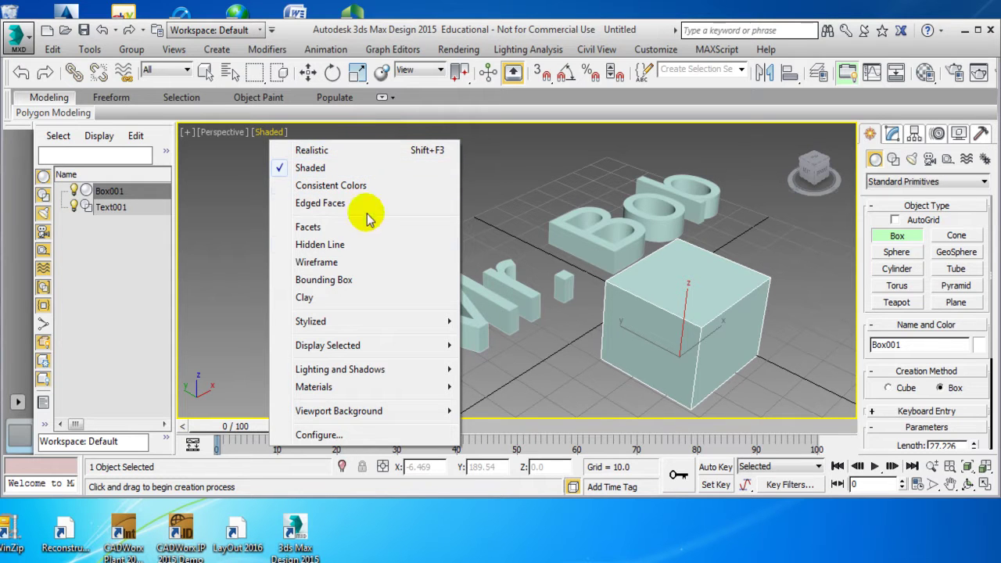
click(332, 262)
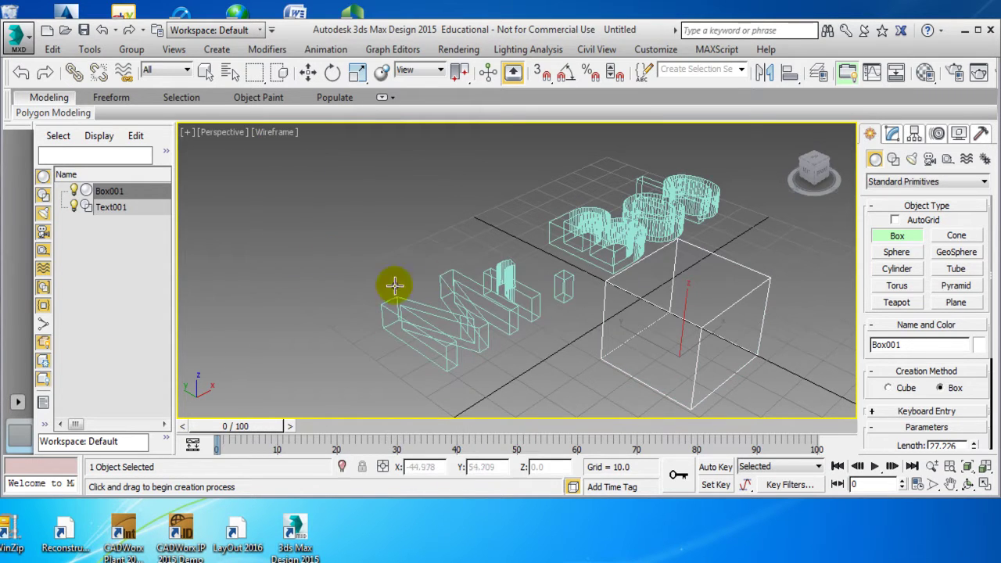
scroll(648, 227, up, 3)
scroll(646, 232, down, 4)
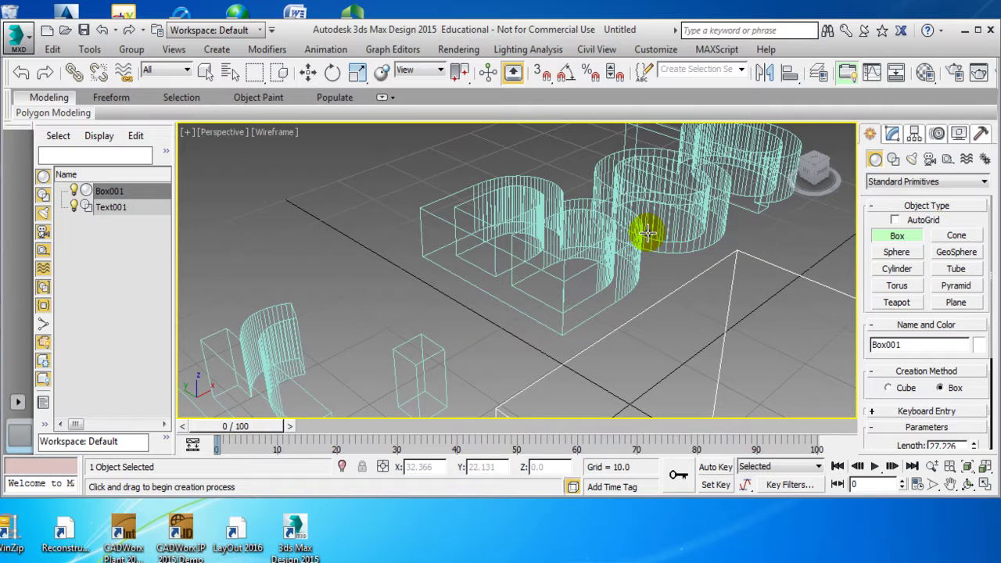
Step: Switch the Perspective viewport from Wireframe back to Realistic display
scroll(646, 232, up, 2)
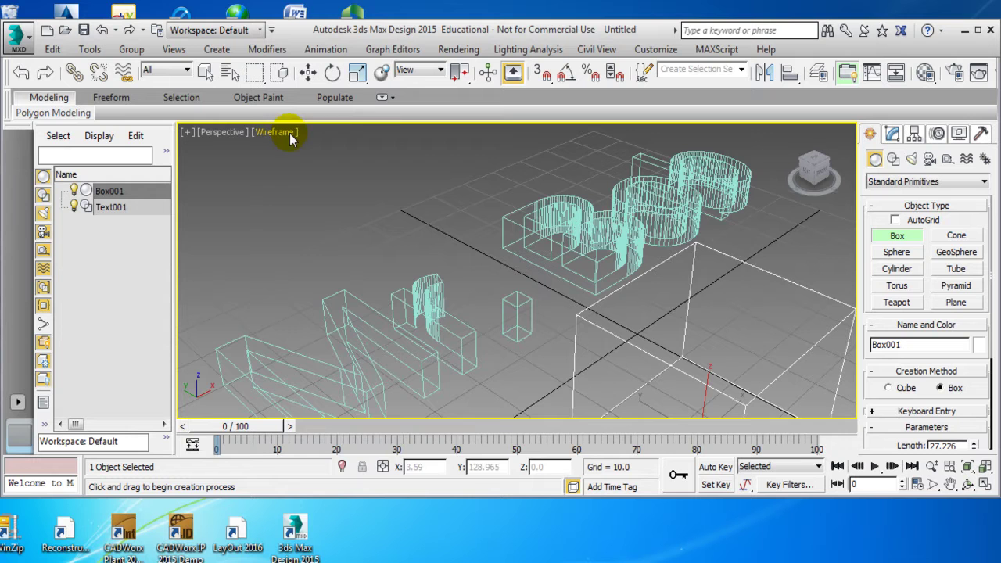
scroll(649, 254, down, 3)
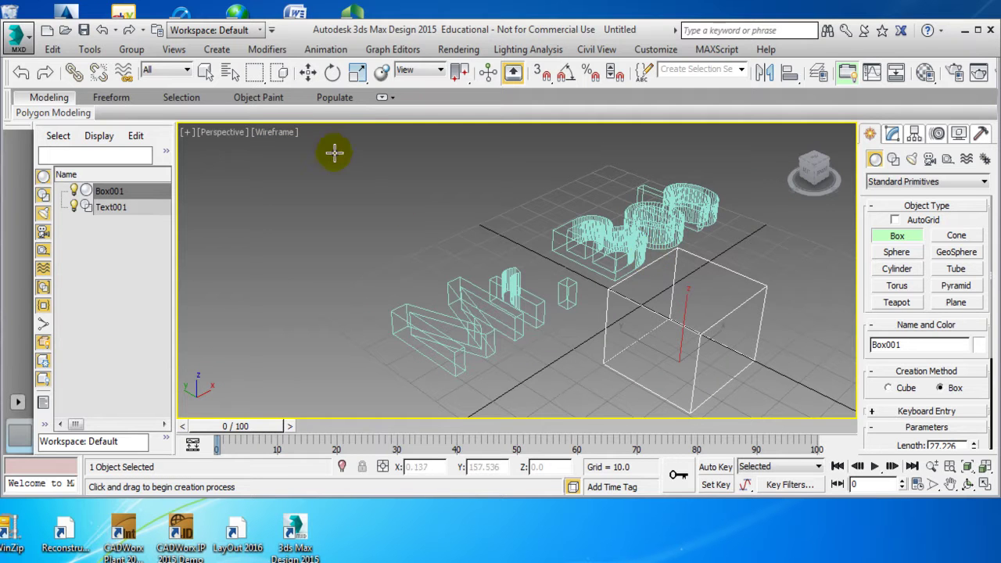
click(266, 134)
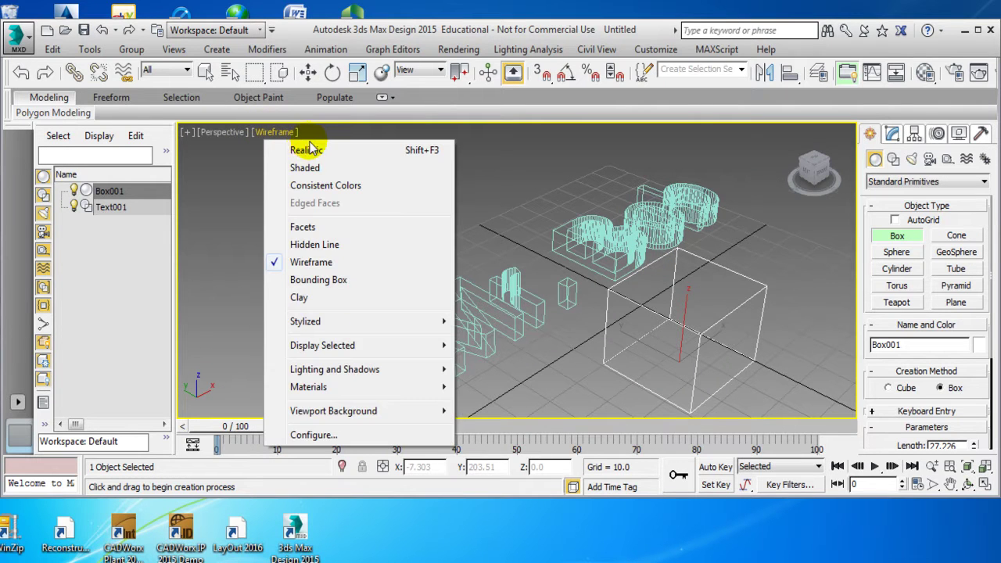
click(306, 150)
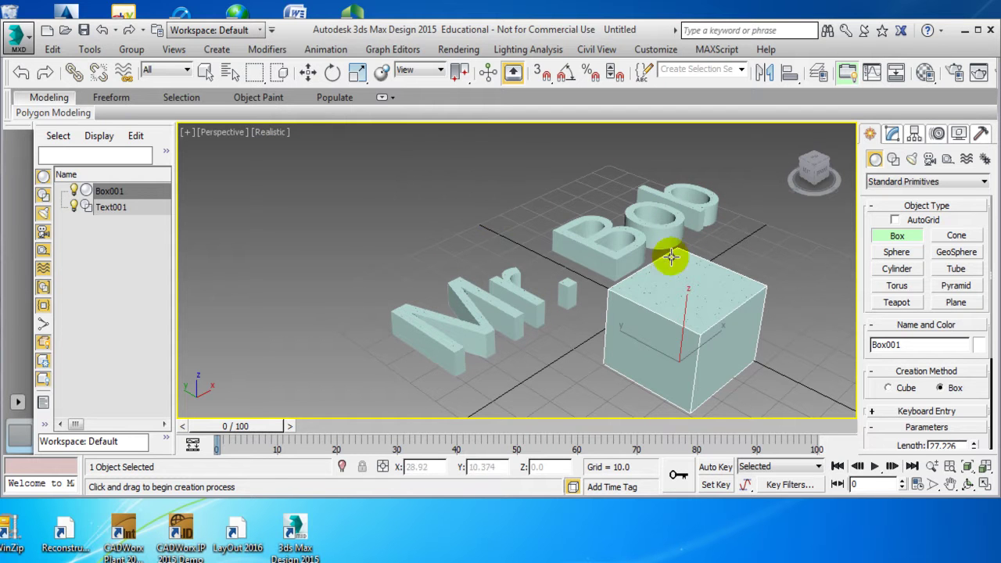
Step: Make the 3D text a ProBoolean compound object and pick the box as its operand, using the Move option
click(909, 183)
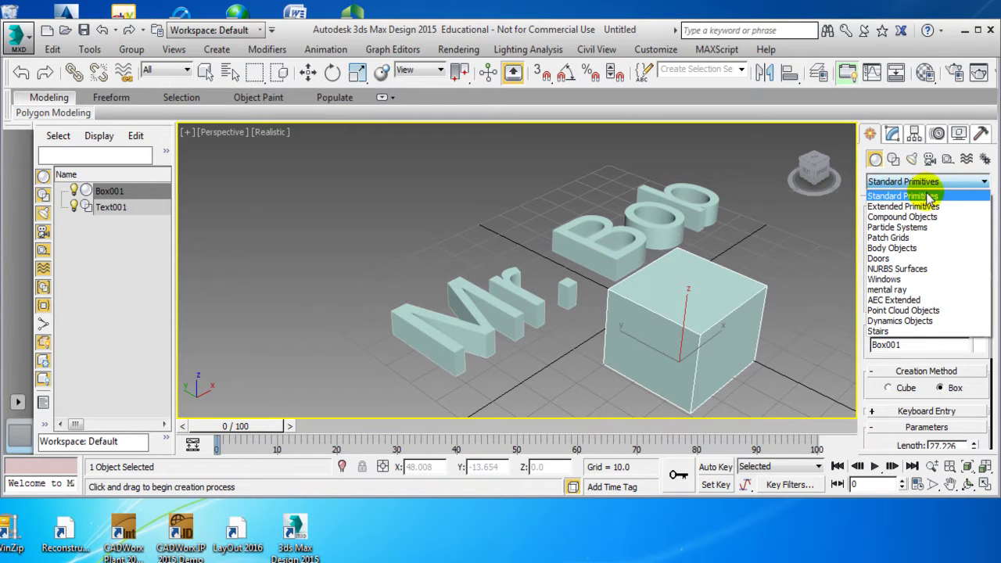
click(927, 218)
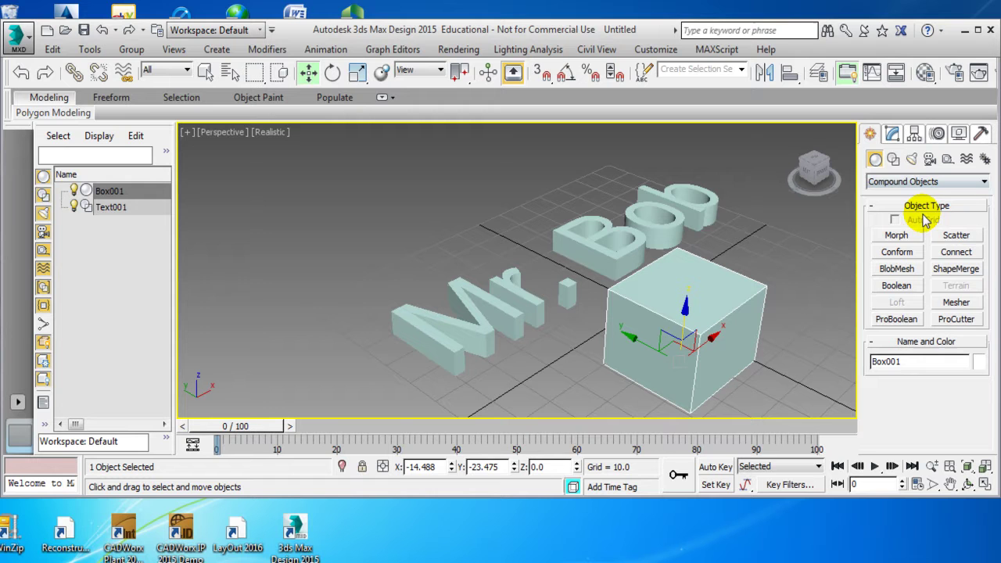
click(697, 215)
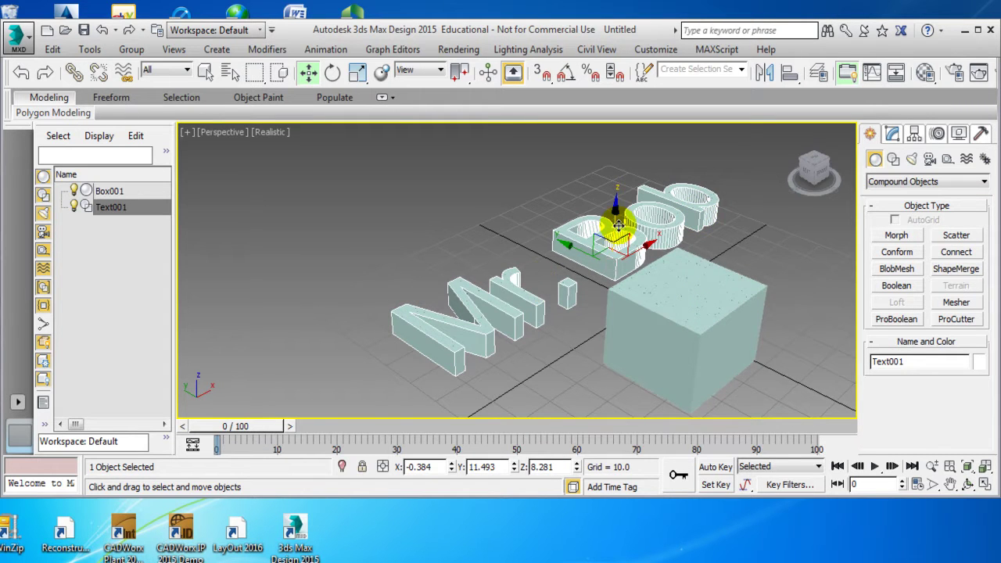
scroll(617, 225, up, 2)
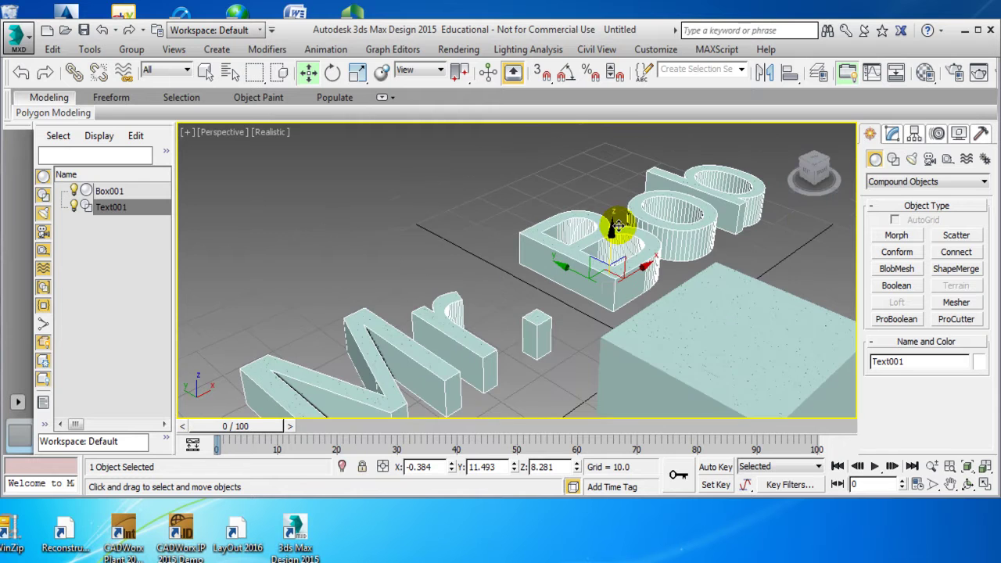
scroll(618, 226, down, 4)
scroll(618, 225, up, 2)
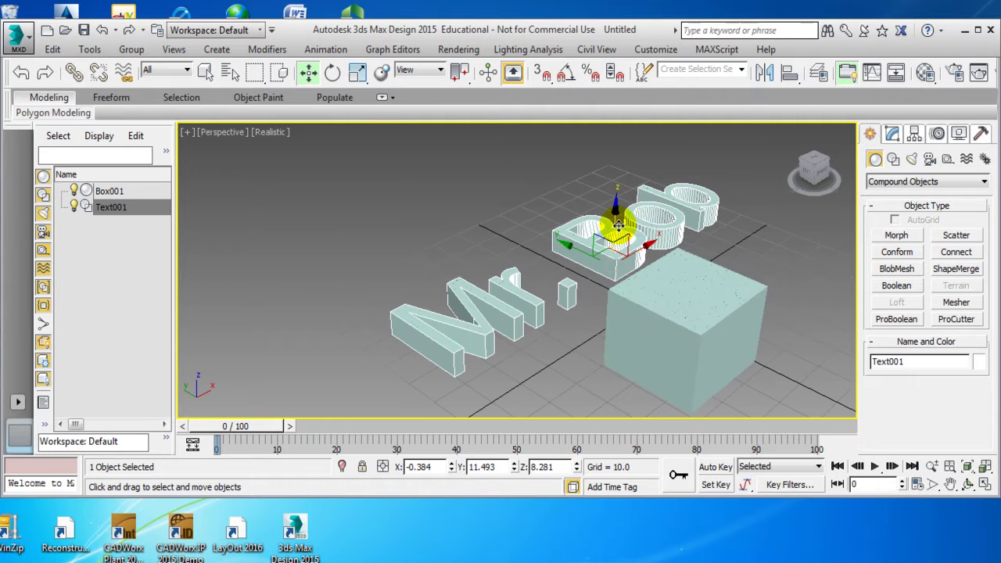
click(896, 320)
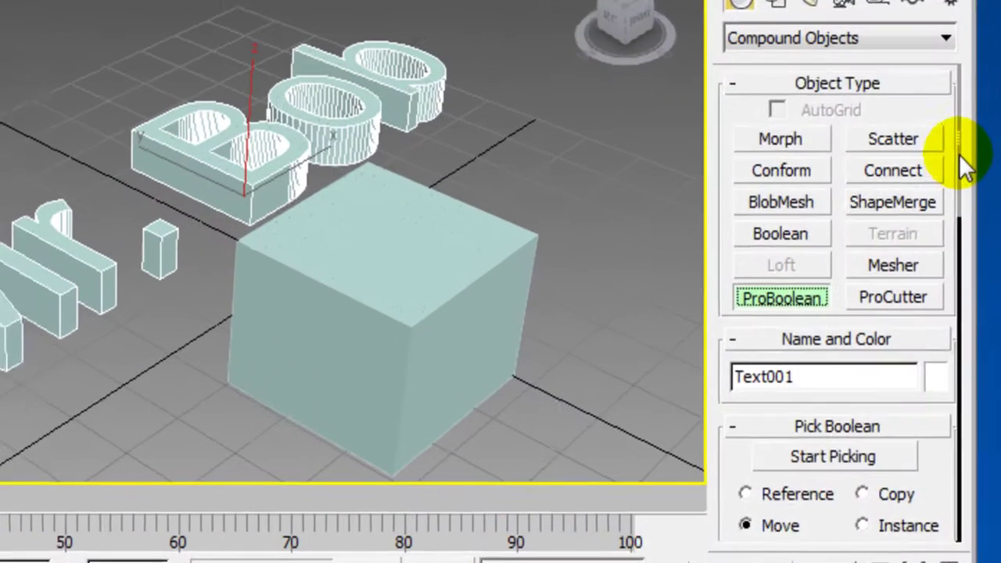
scroll(973, 235, down, 3)
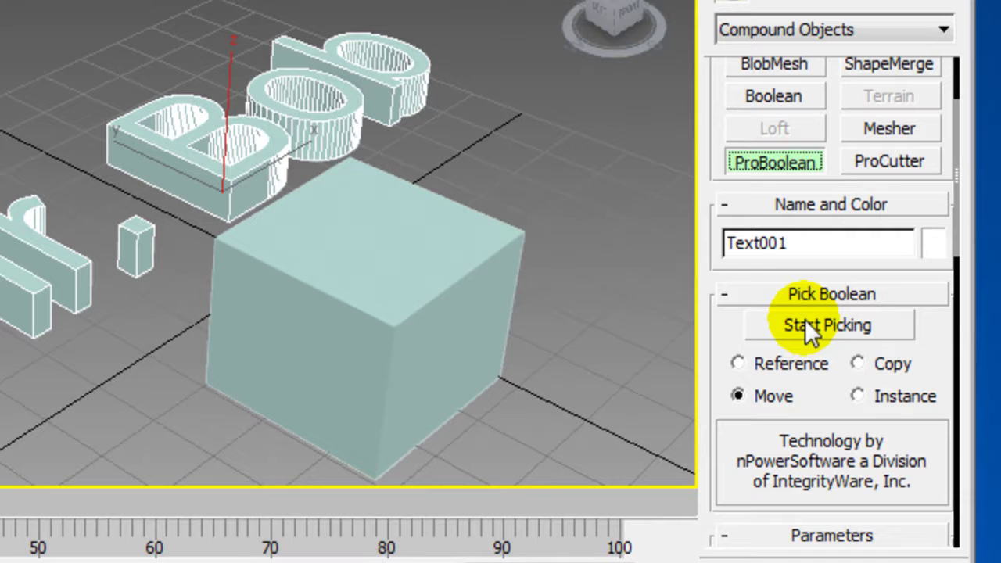
click(843, 326)
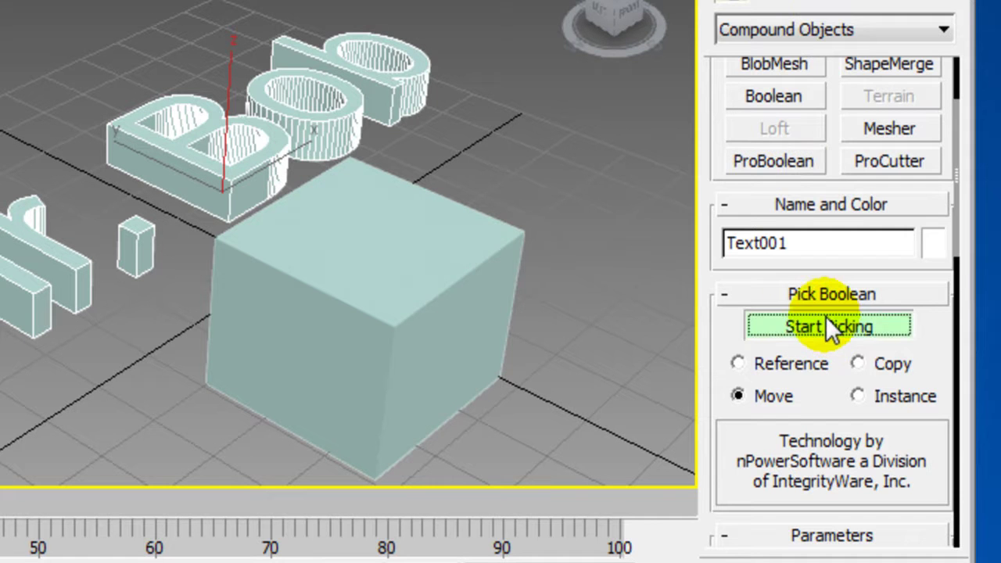
click(426, 267)
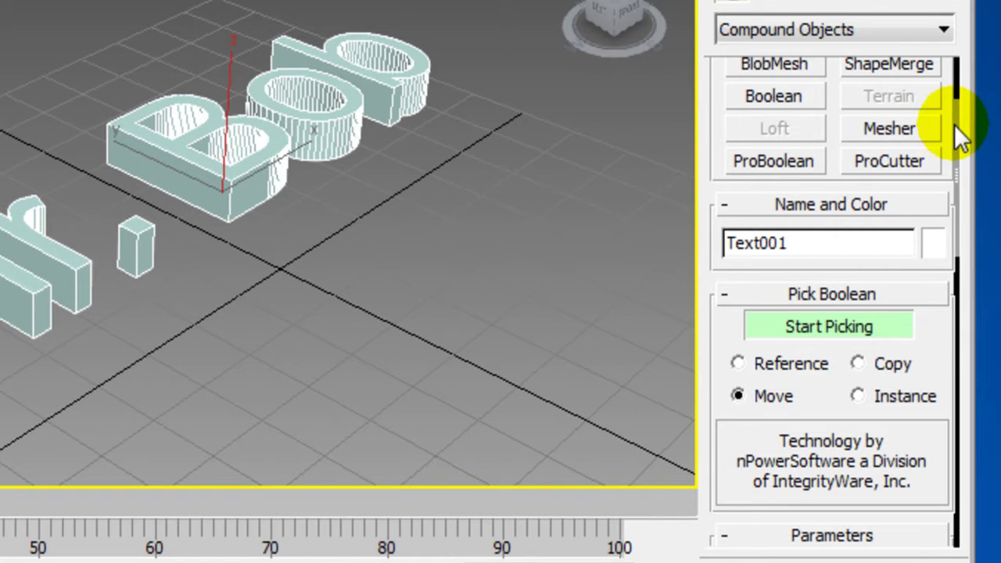
Step: Enable Make Quadrilaterals in the ProBoolean's advanced options and inspect the new mesh on the letters
drag(953, 129, 952, 424)
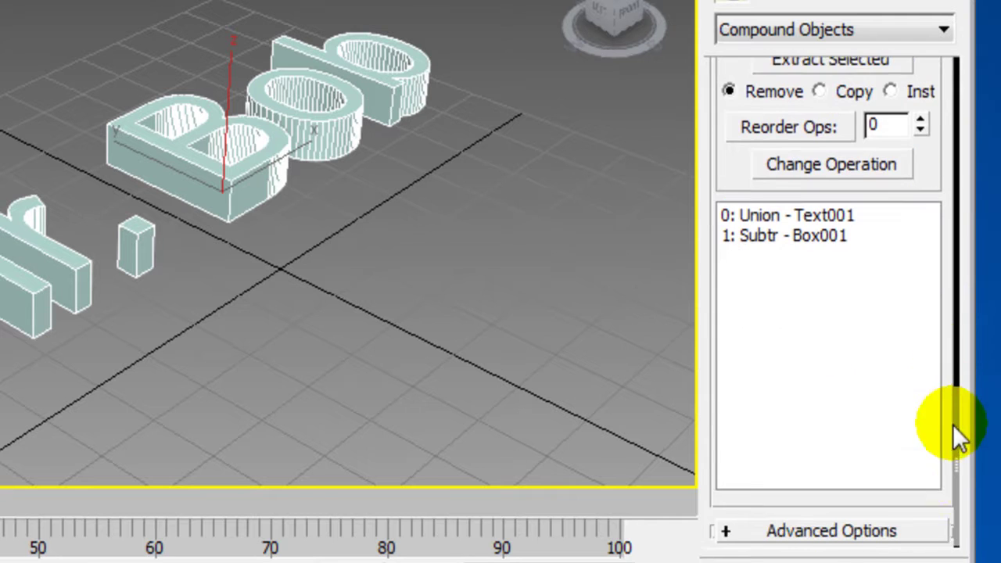
click(798, 531)
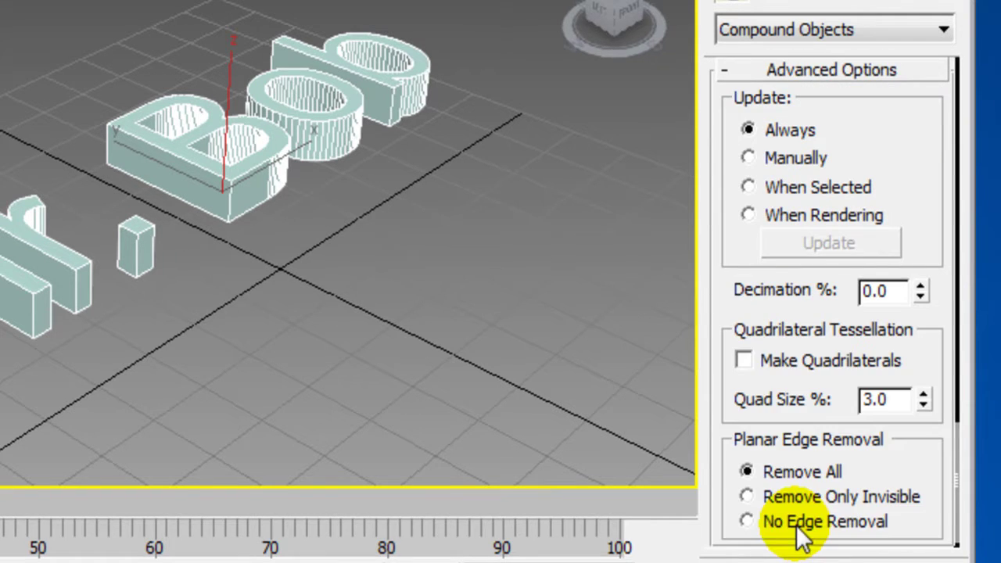
click(743, 361)
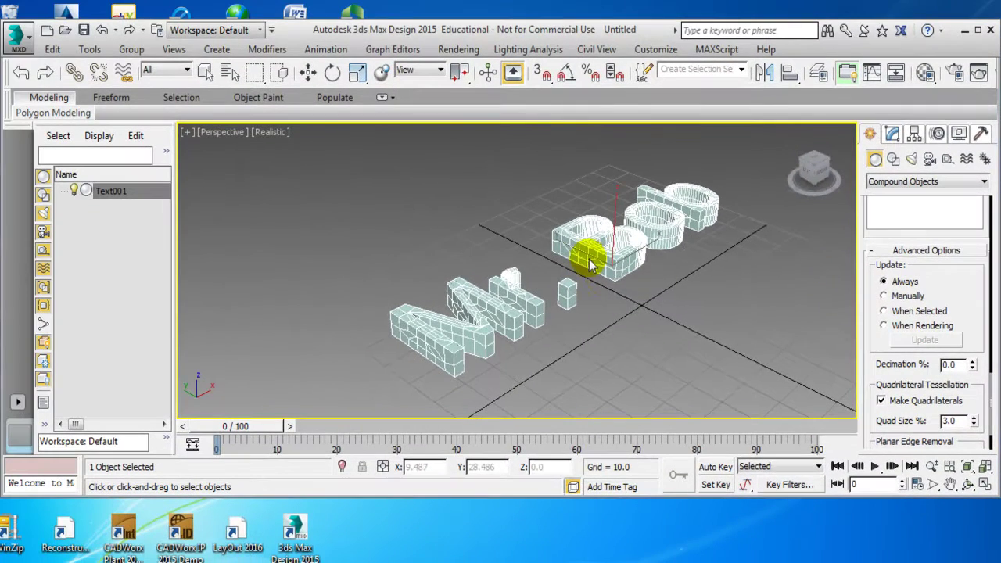
scroll(618, 265, up, 5)
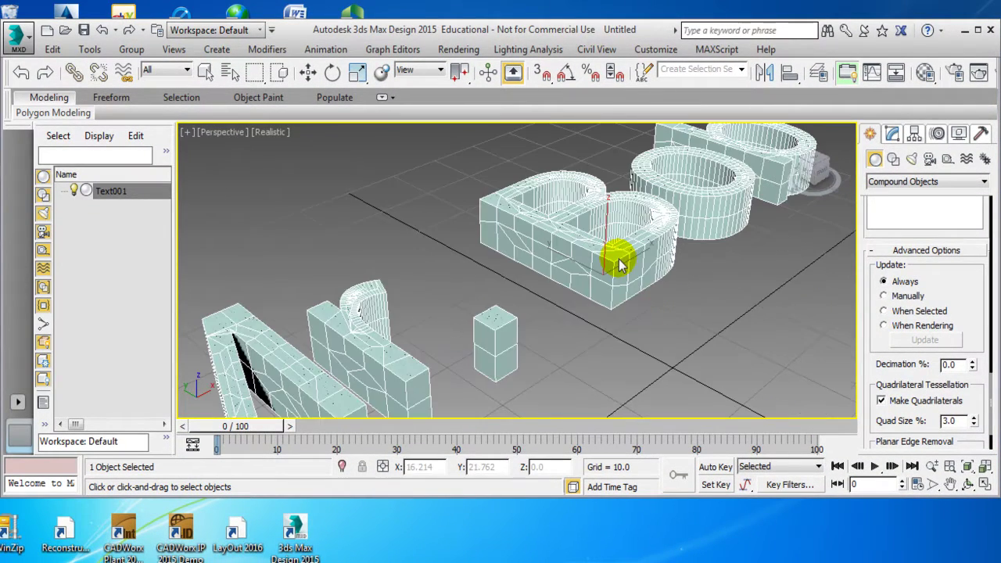
scroll(618, 262, down, 3)
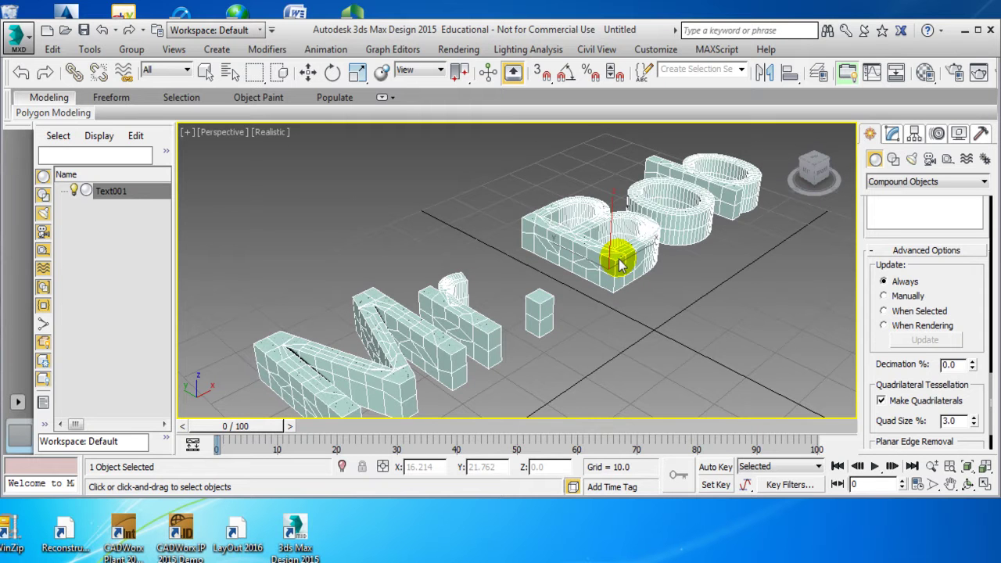
scroll(616, 235, down, 3)
scroll(600, 249, up, 1)
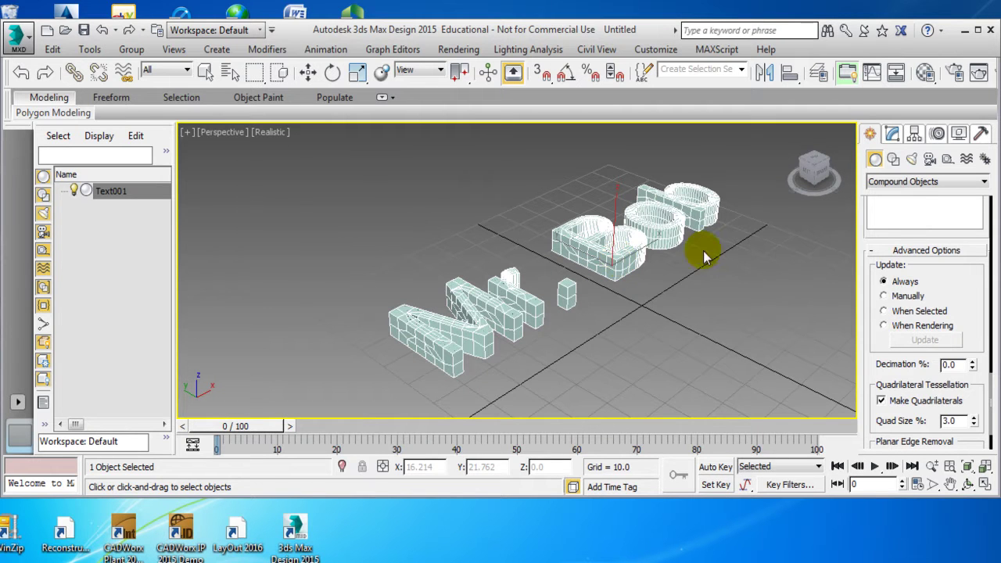
Step: Apply a MeshSmooth modifier to the text and deselect it to inspect the rounded letters
click(949, 183)
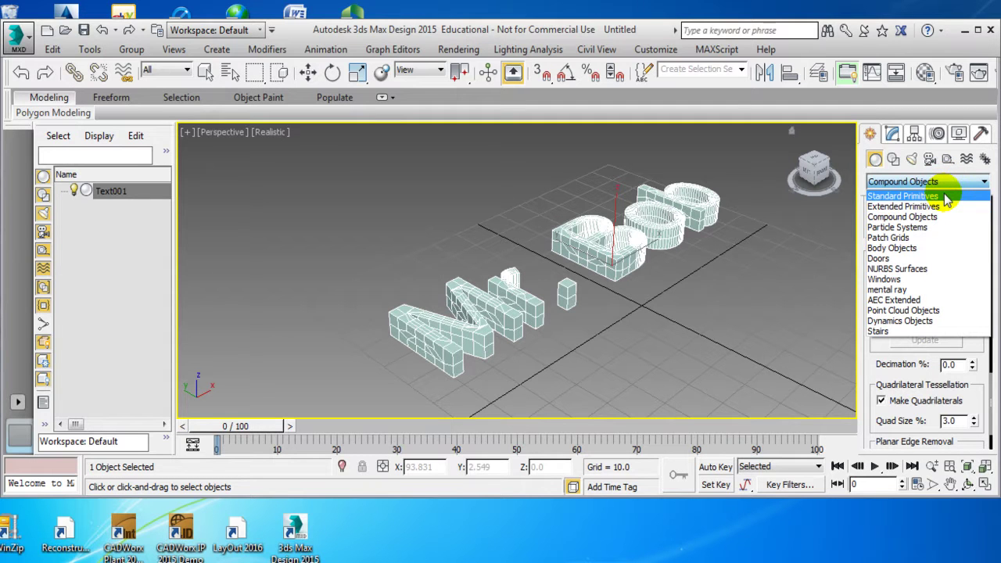
click(947, 197)
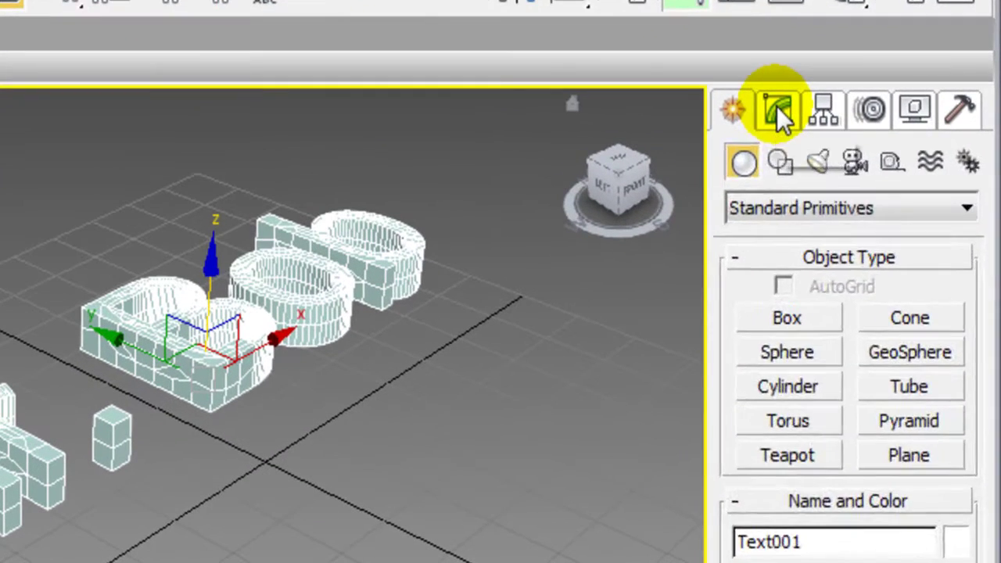
click(776, 108)
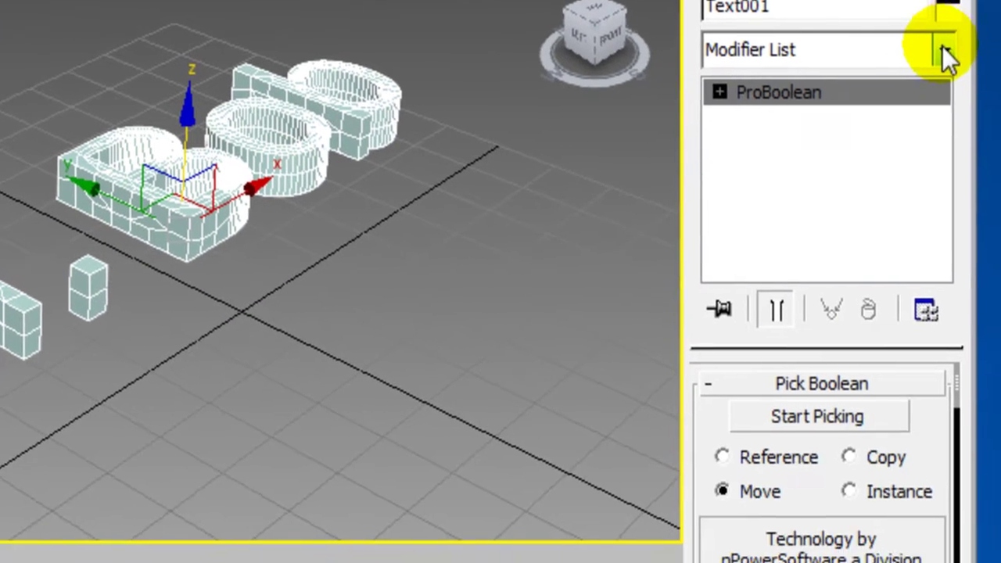
click(968, 199)
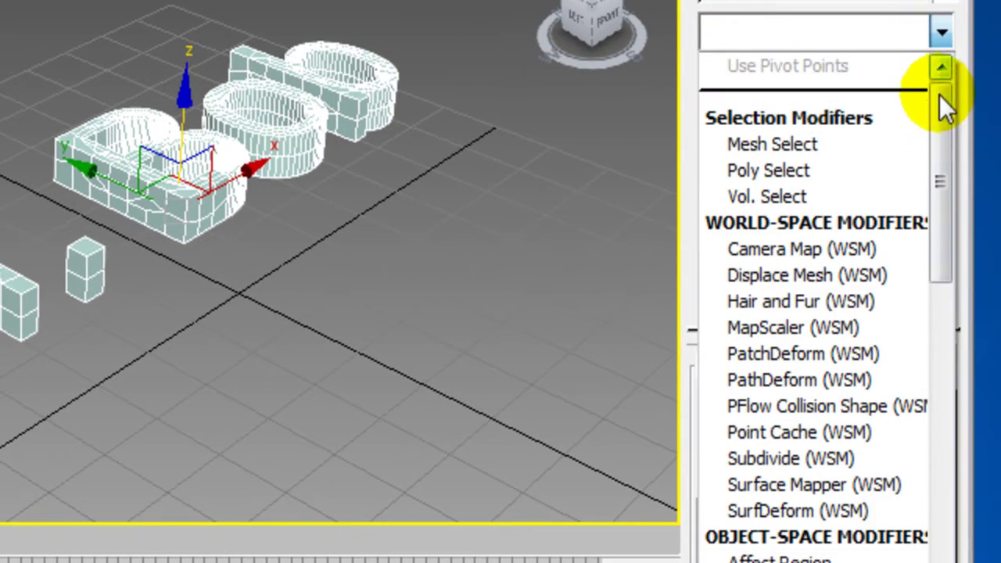
drag(940, 94, 968, 402)
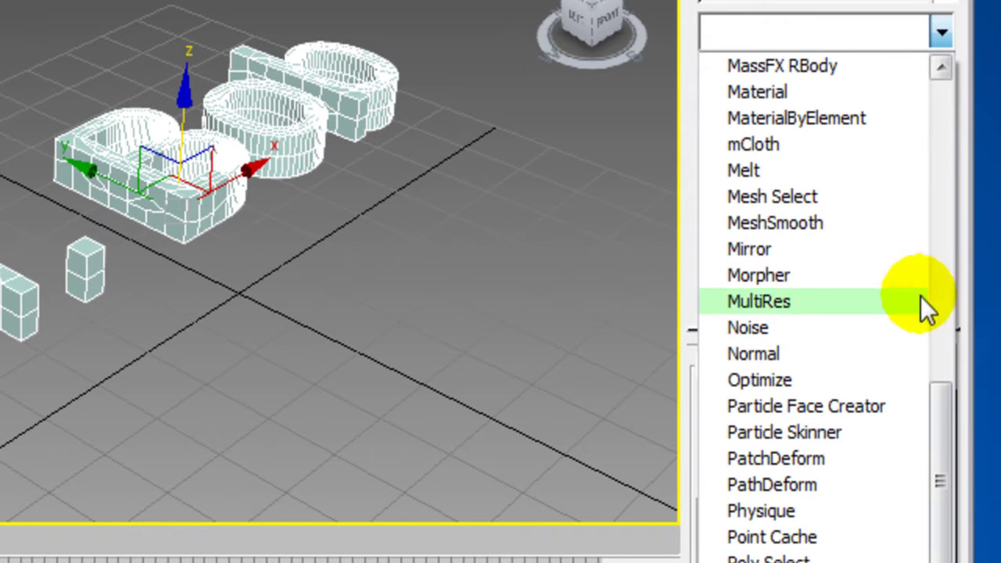
click(818, 224)
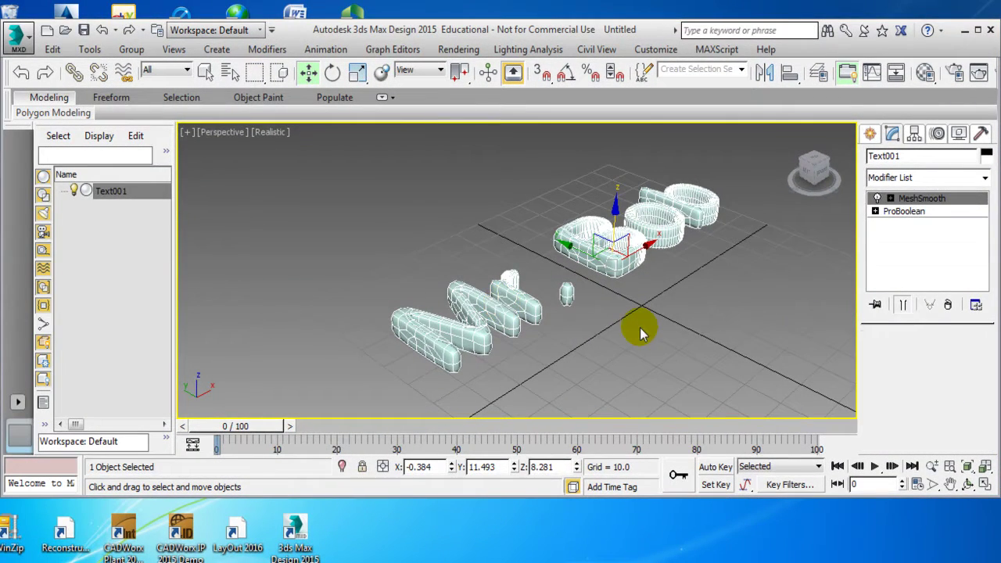
click(629, 328)
scroll(498, 295, up, 3)
scroll(498, 295, up, 2)
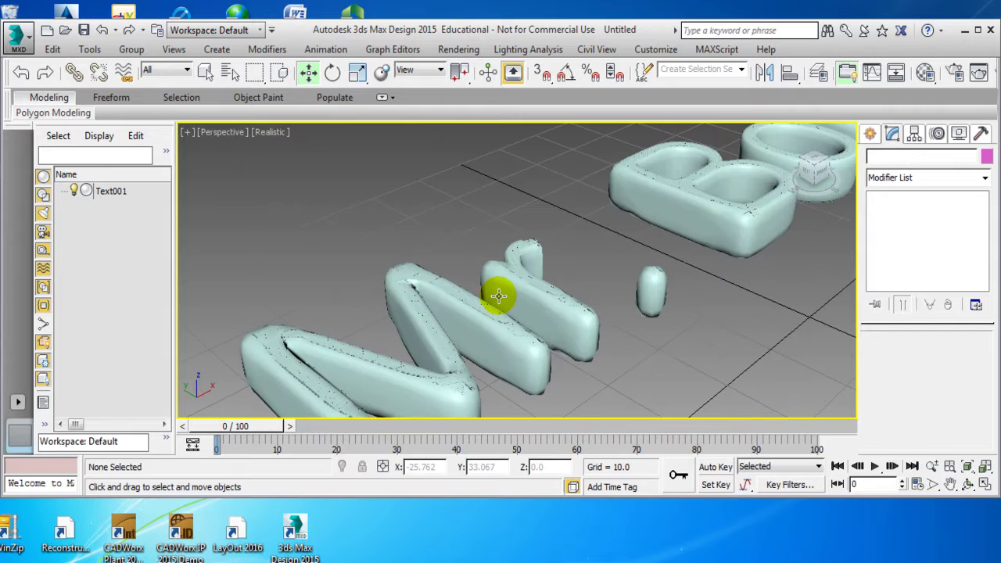
scroll(498, 295, down, 5)
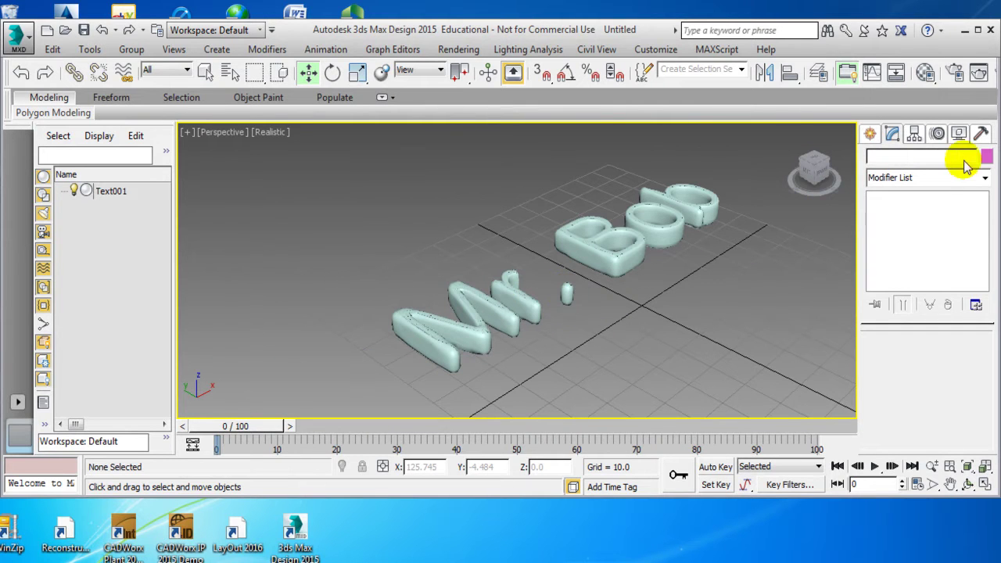
Step: Change the text object's color to bright blue in the scene explorer, and deselect it to inspect the letters
click(100, 196)
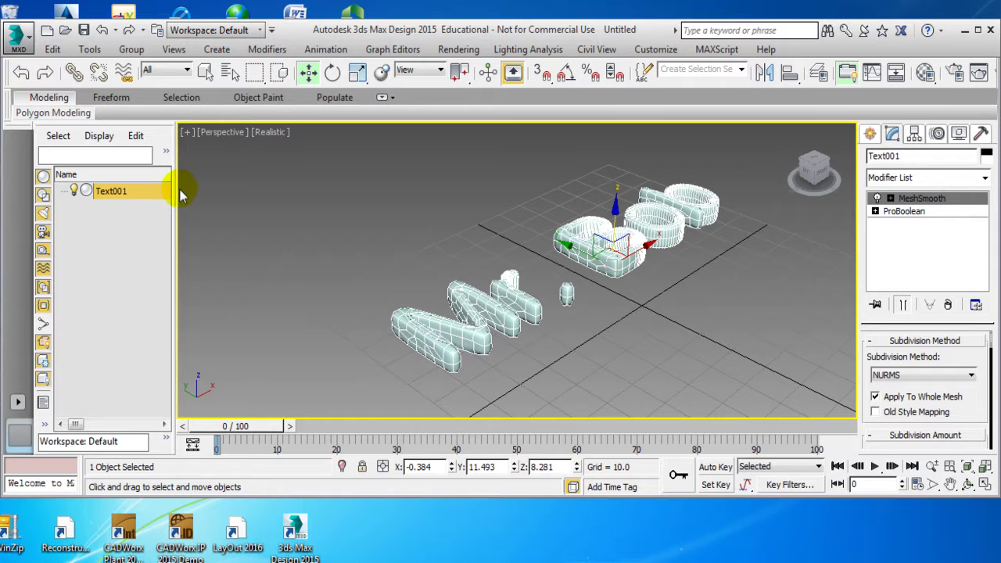
drag(174, 180, 242, 179)
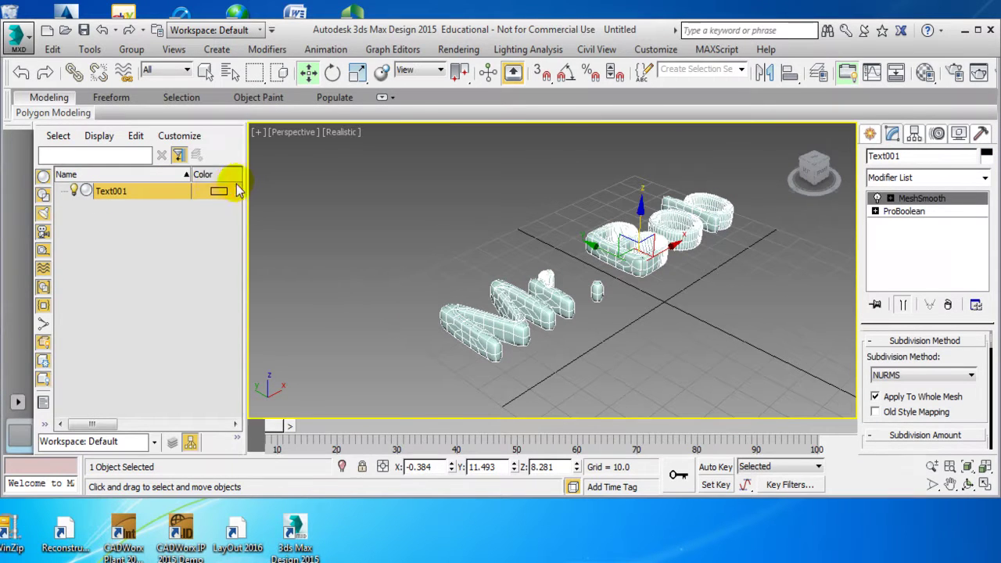
click(213, 193)
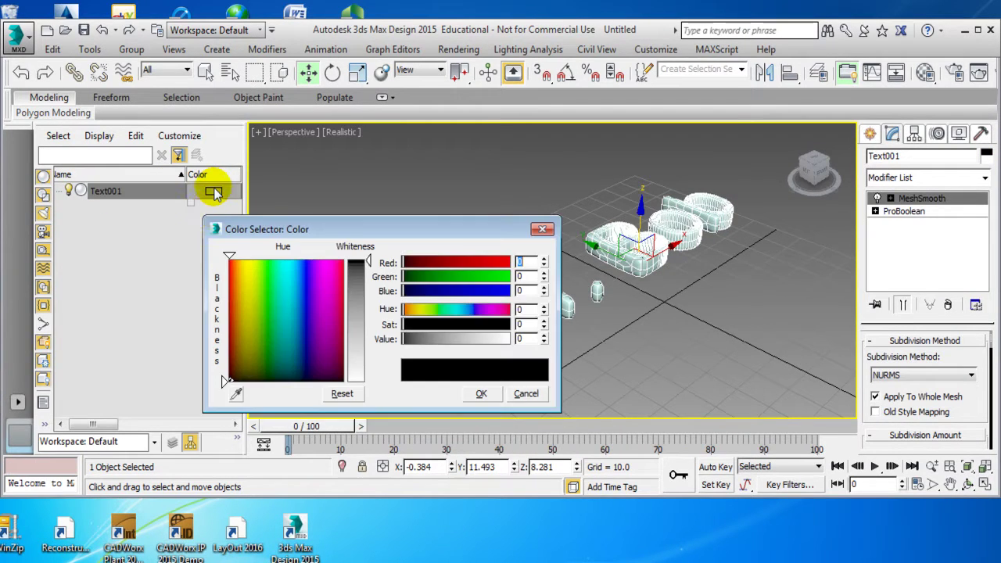
click(306, 269)
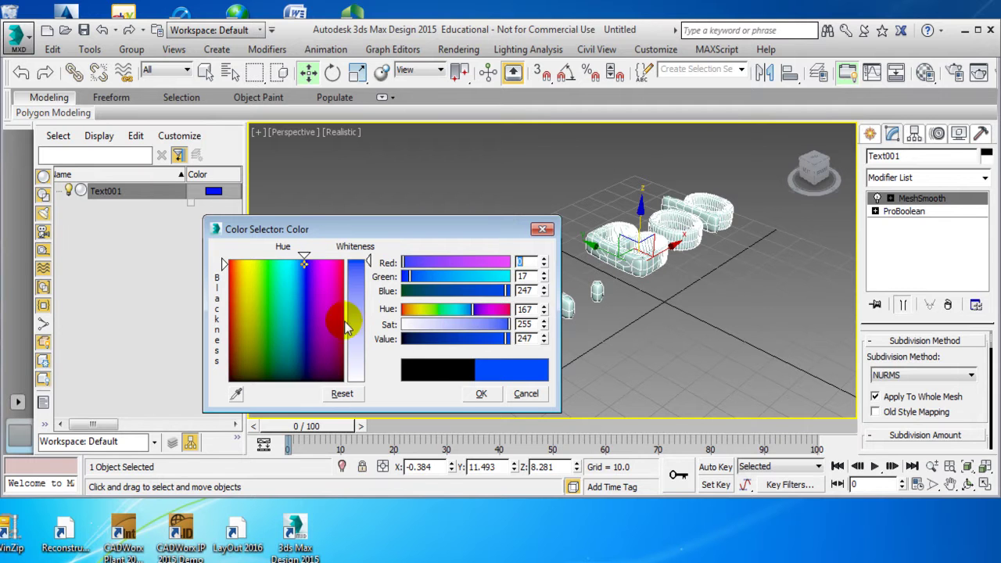
click(478, 393)
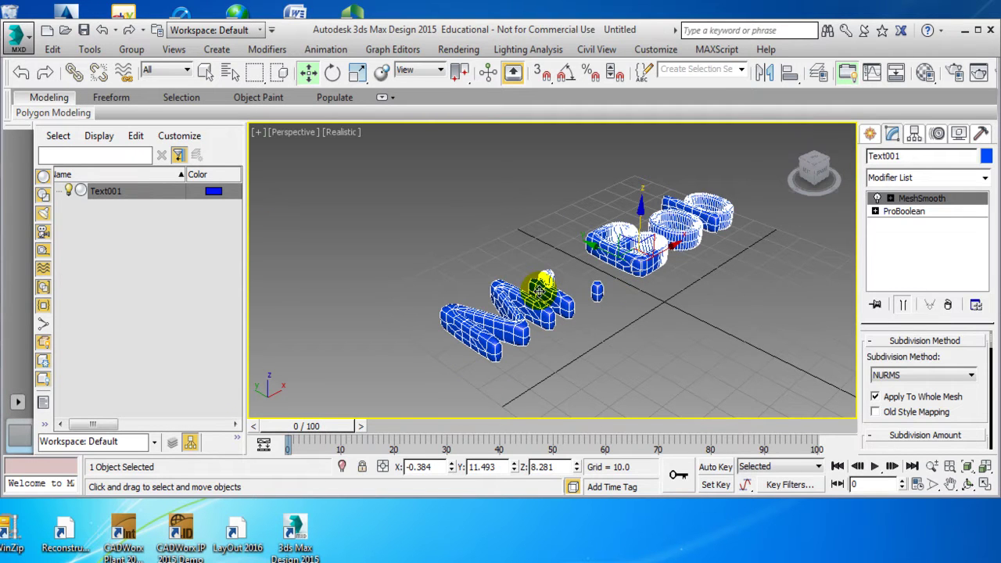
click(665, 331)
scroll(551, 311, up, 3)
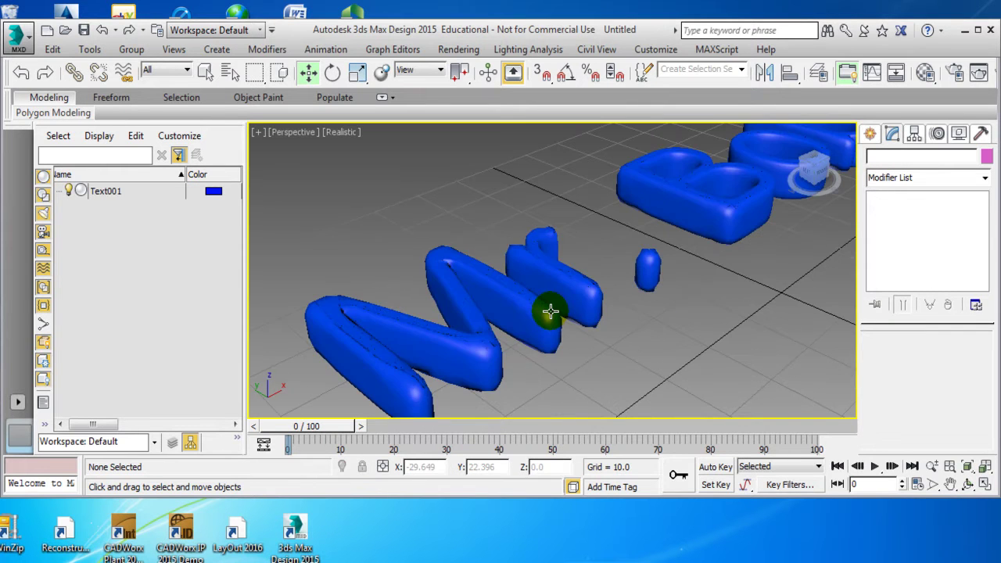
scroll(551, 311, down, 4)
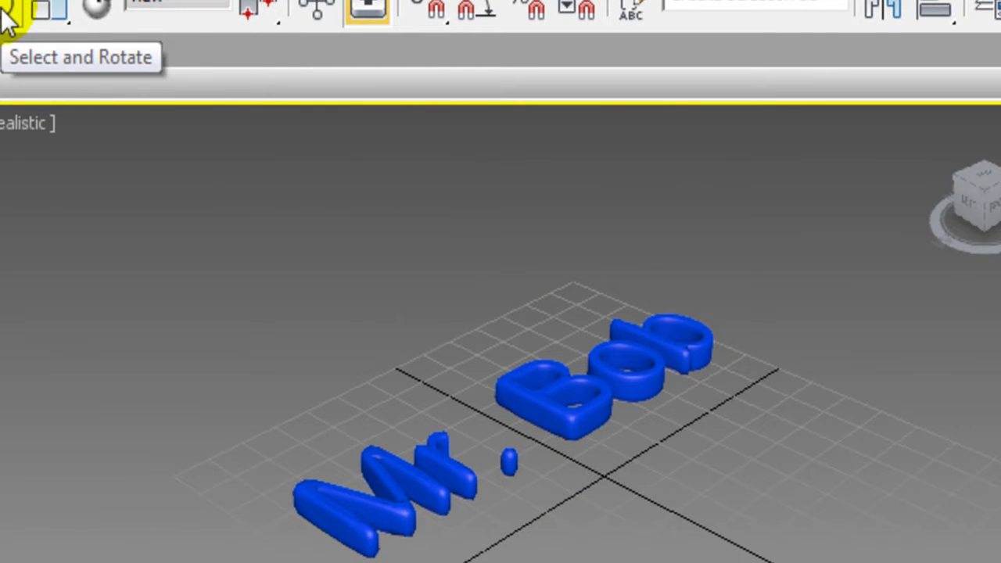
Step: Rotate the text about its X axis until the letters stand upright on the grid, and deselect it
click(7, 17)
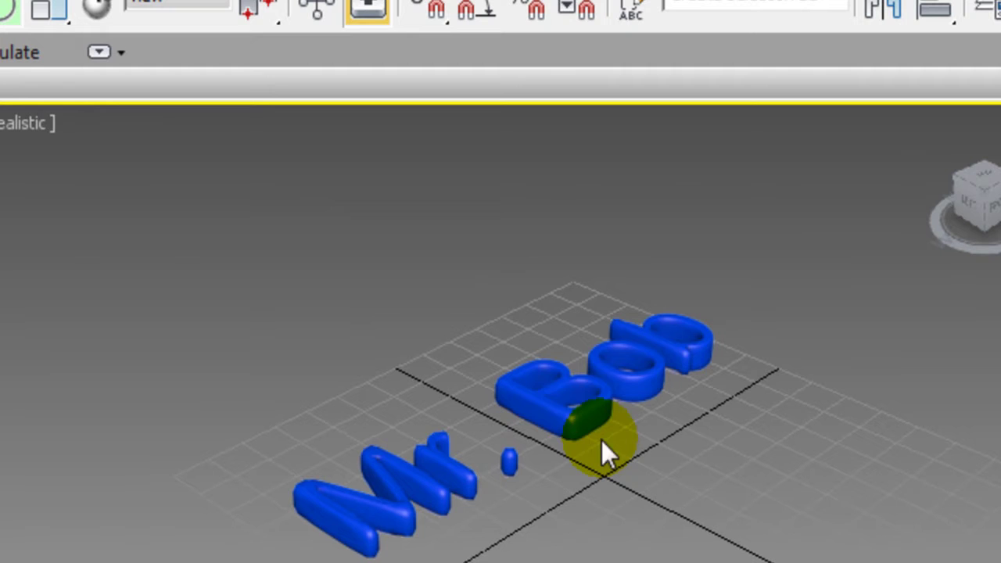
click(571, 408)
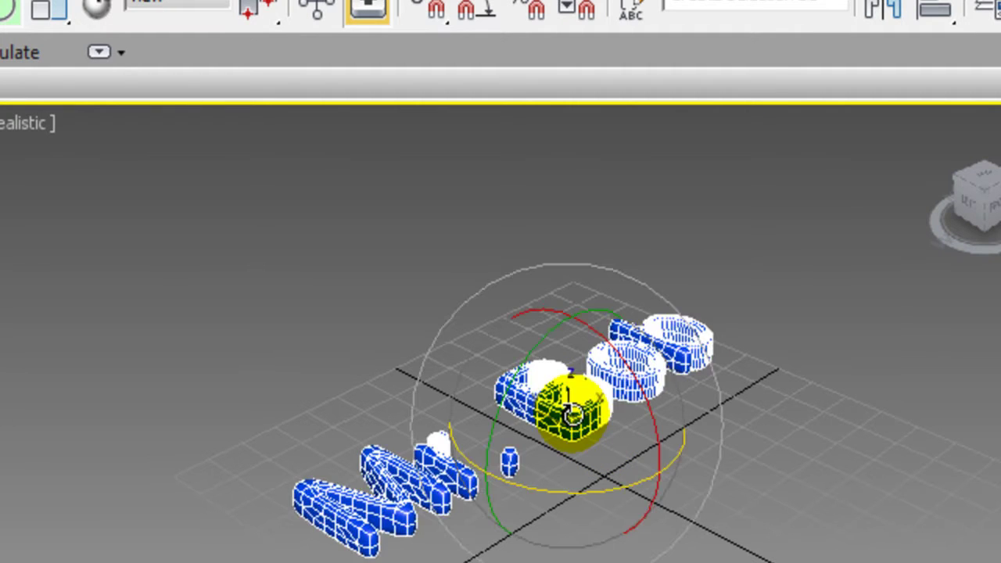
drag(572, 408, 652, 406)
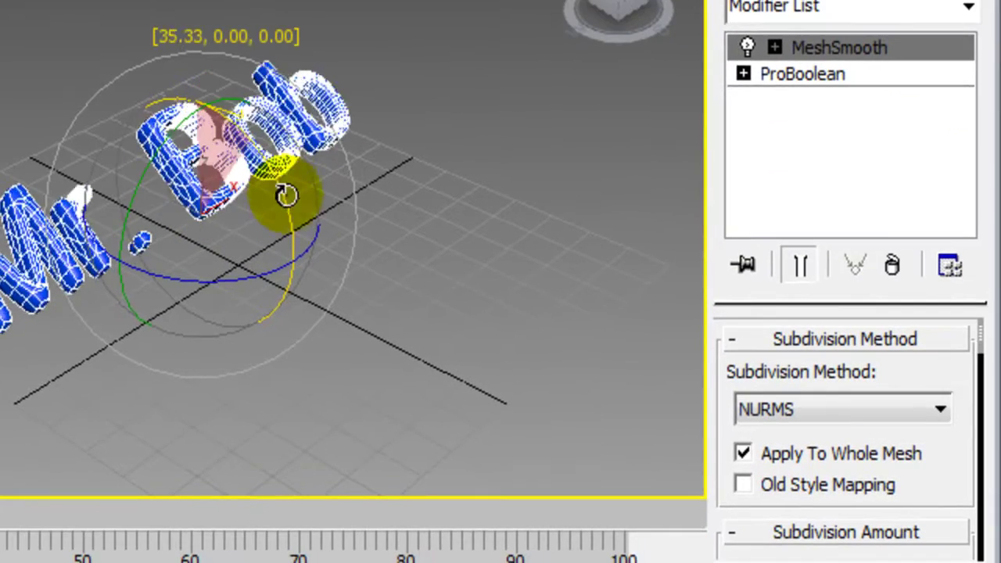
drag(286, 195, 352, 175)
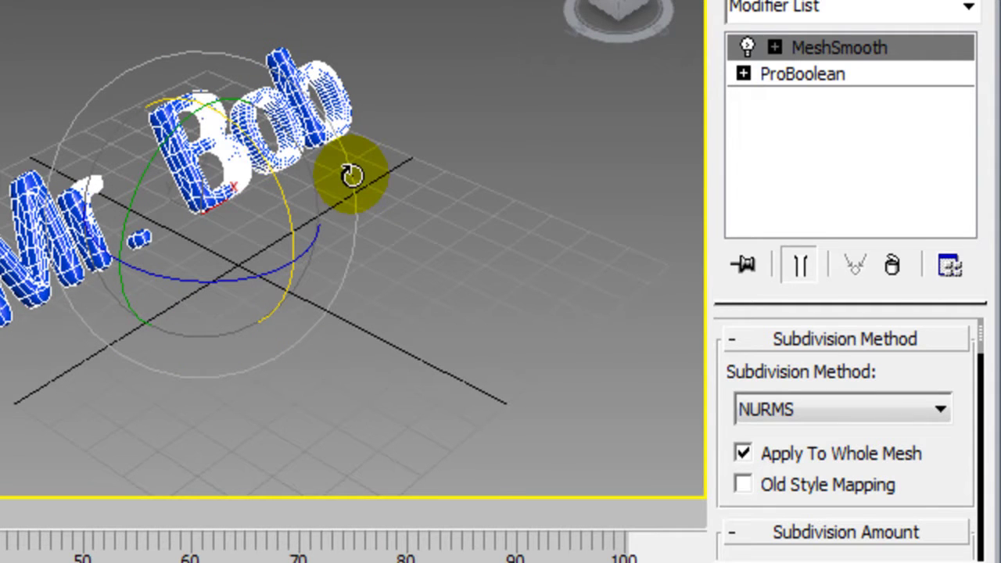
drag(240, 119, 290, 258)
click(465, 294)
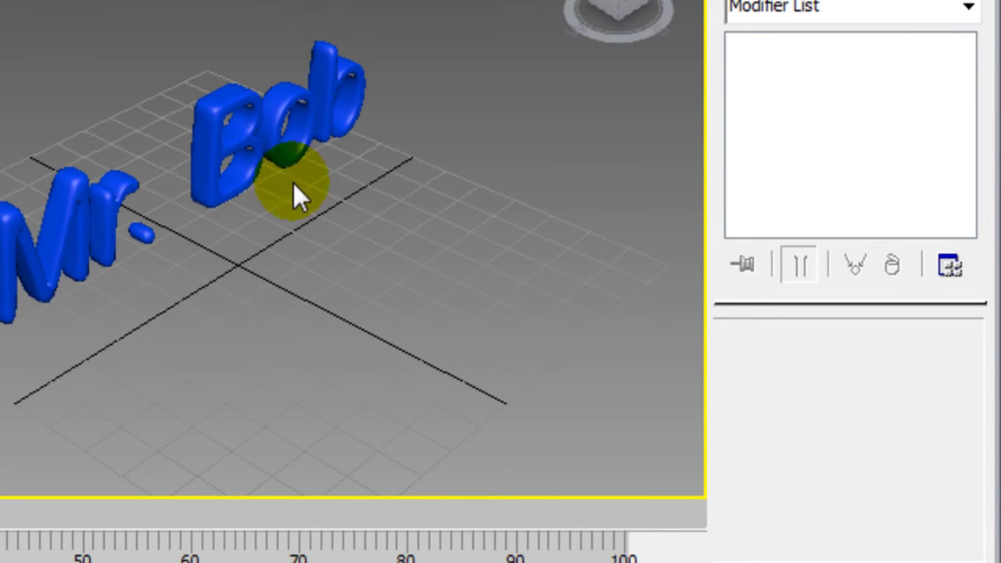